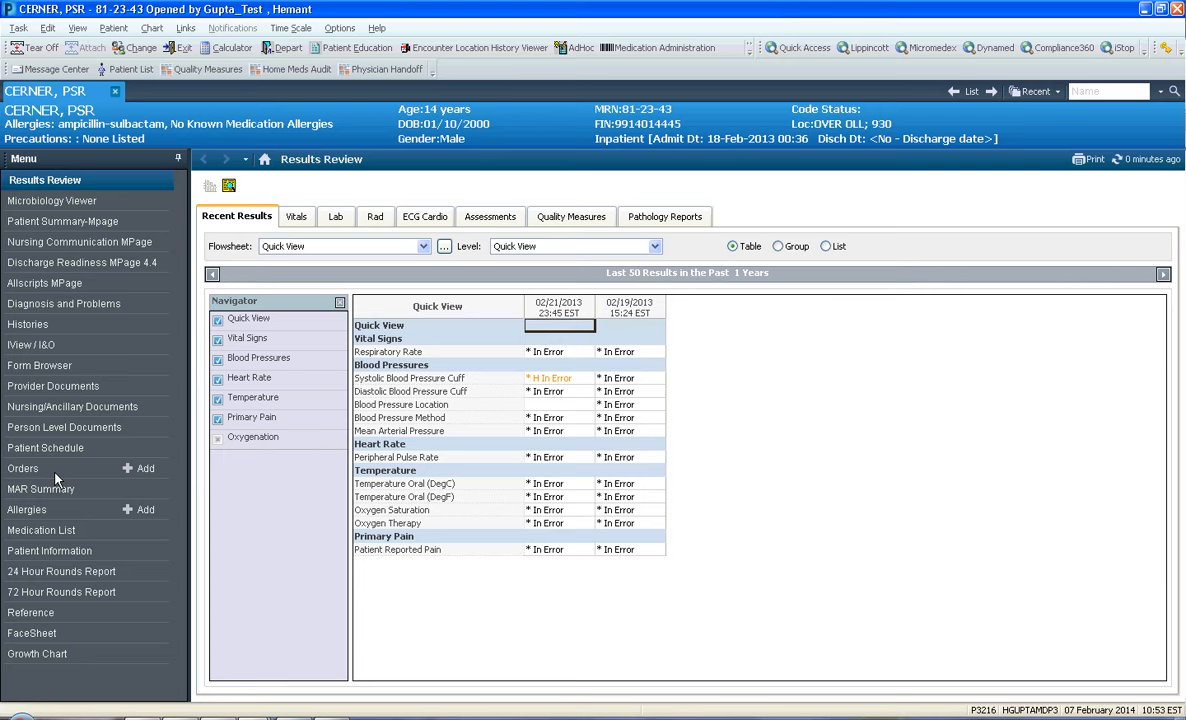
Add the Admission: Med/Surg-OLL plan from the Powerplans-OLL folder to the patient's inpatient orders.
left_click(44, 470)
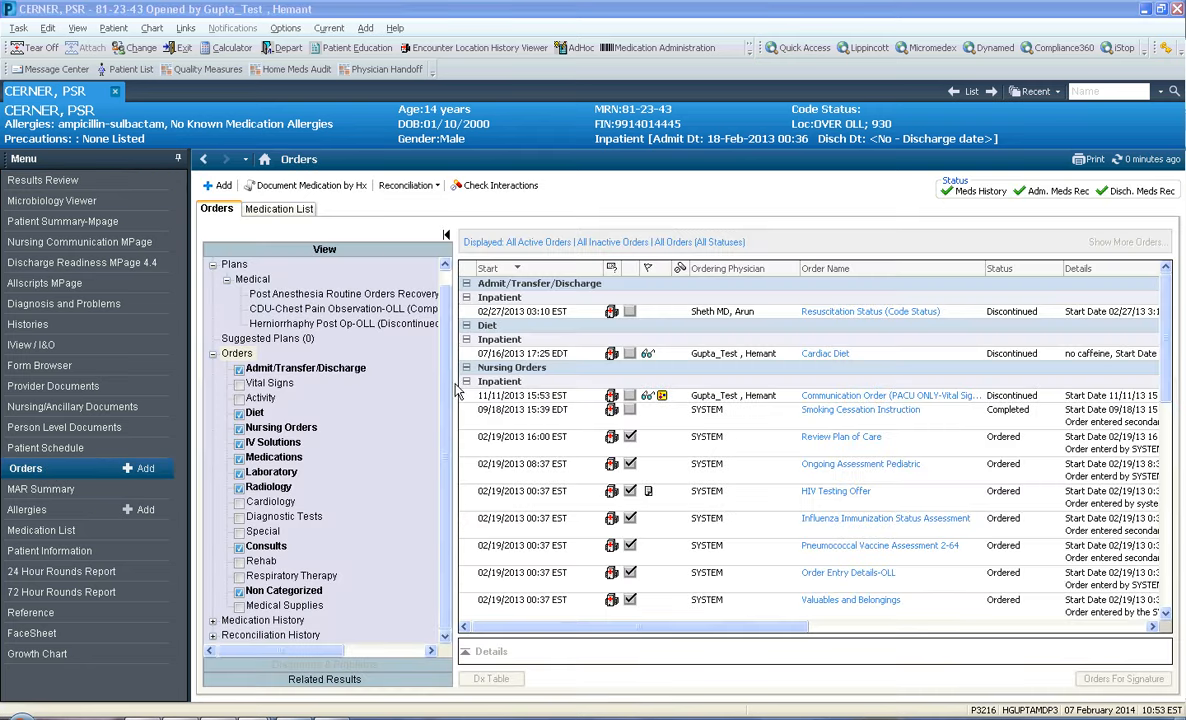
left_click(219, 187)
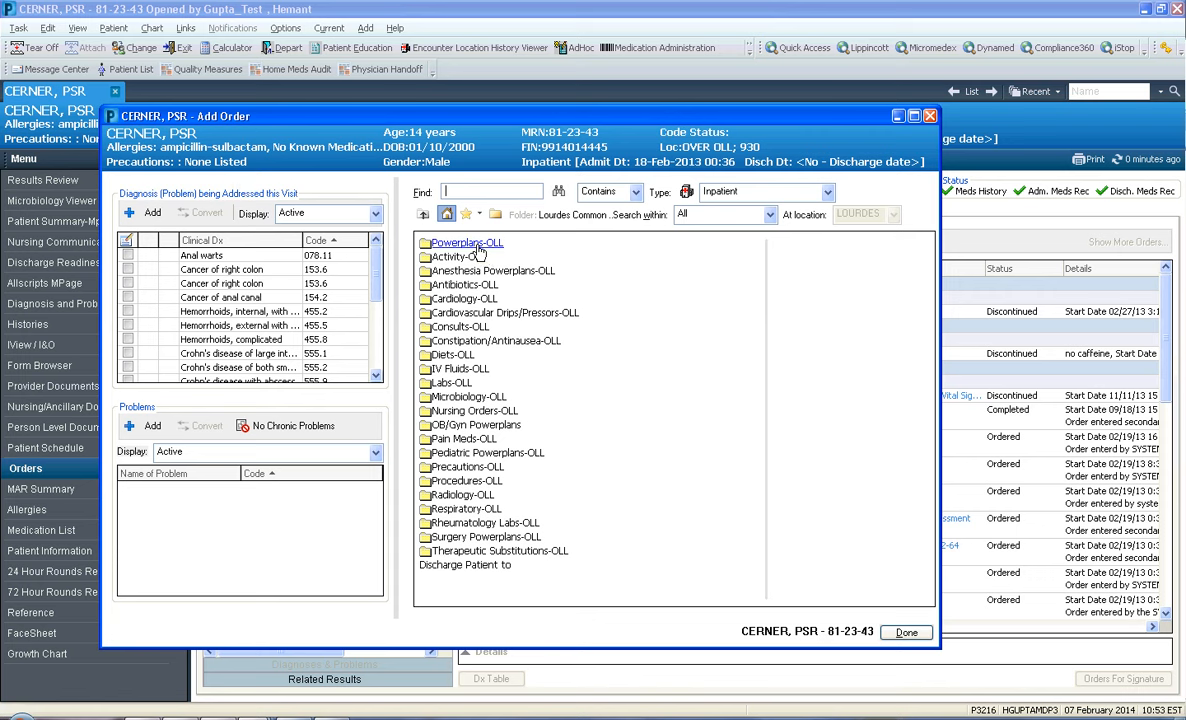
left_click(478, 248)
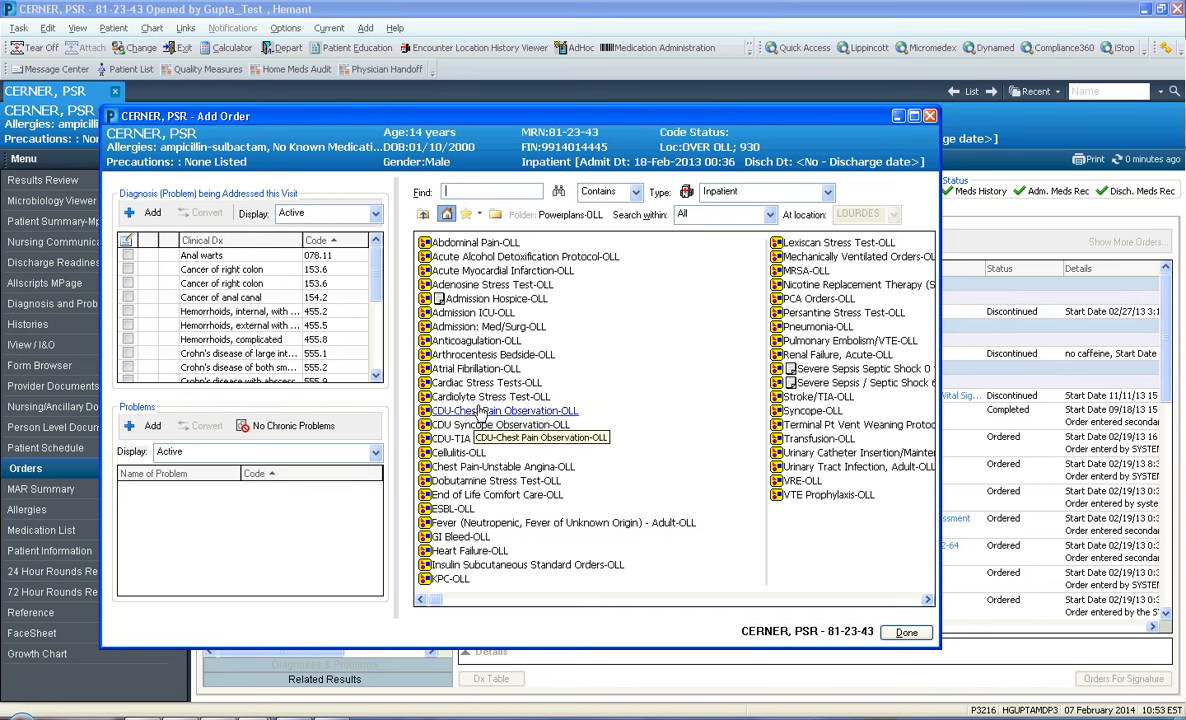
left_click(490, 328)
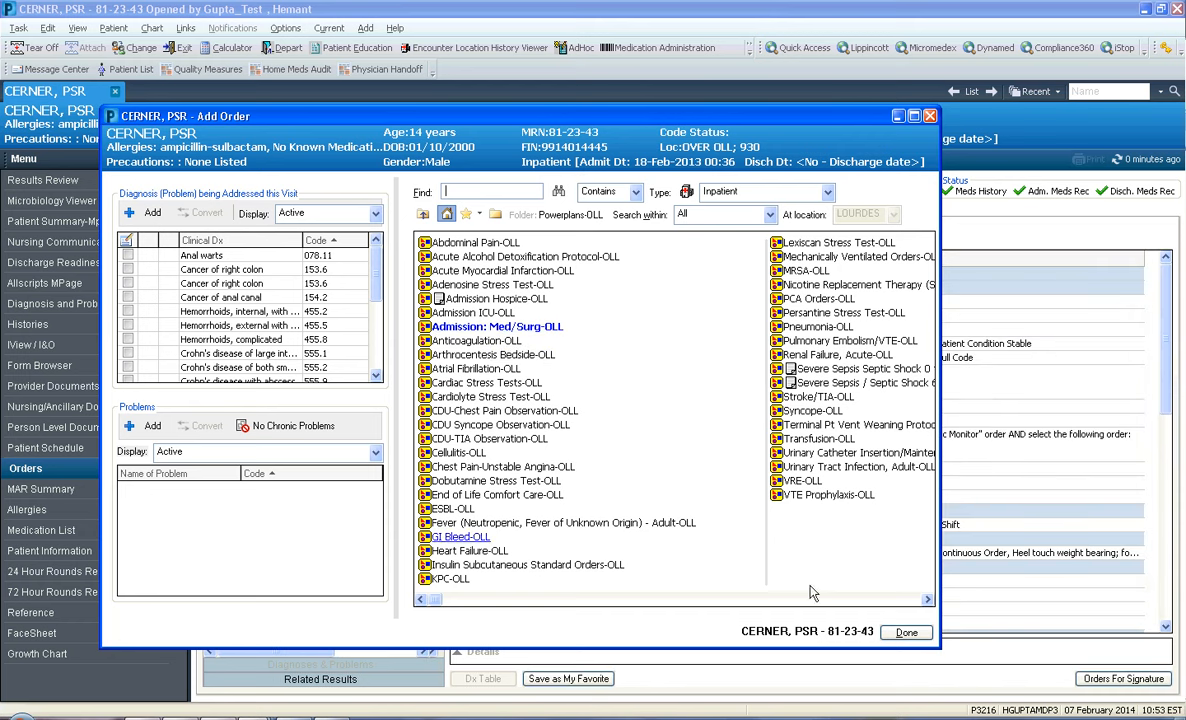
left_click(893, 637)
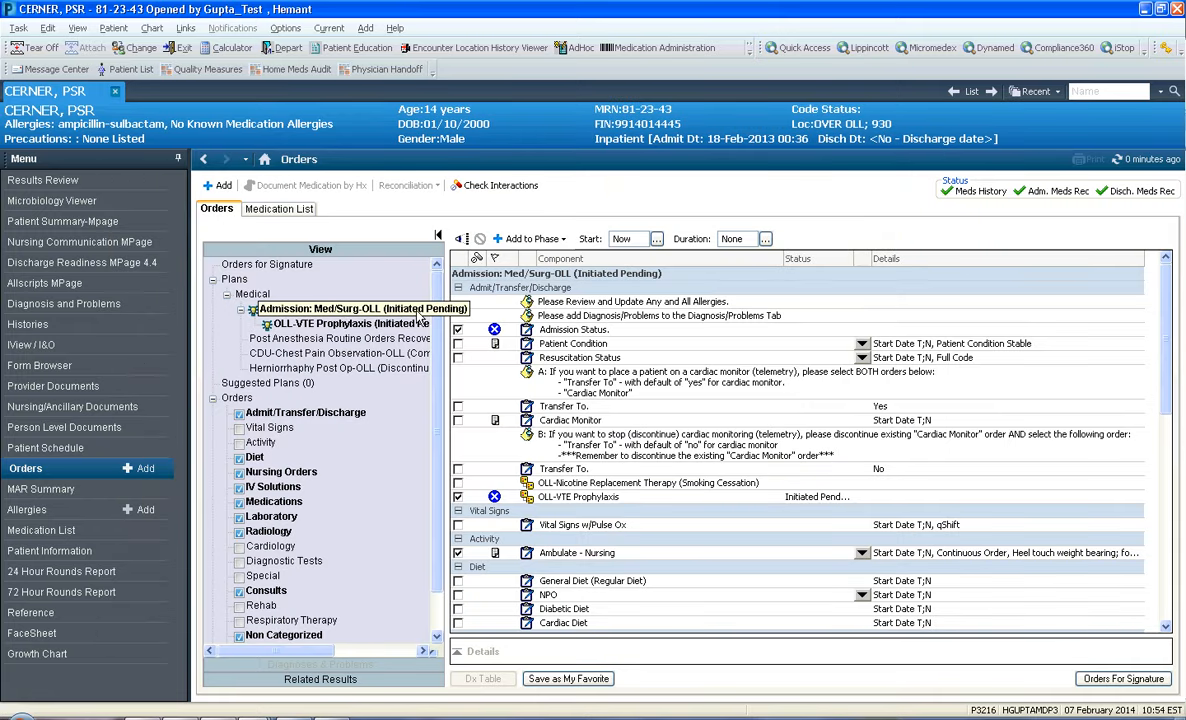
Check the OLL-VTE Prophylaxis sub-plan, return to the Admission: Med/Surg-OLL plan and widen its component list.
left_click(379, 325)
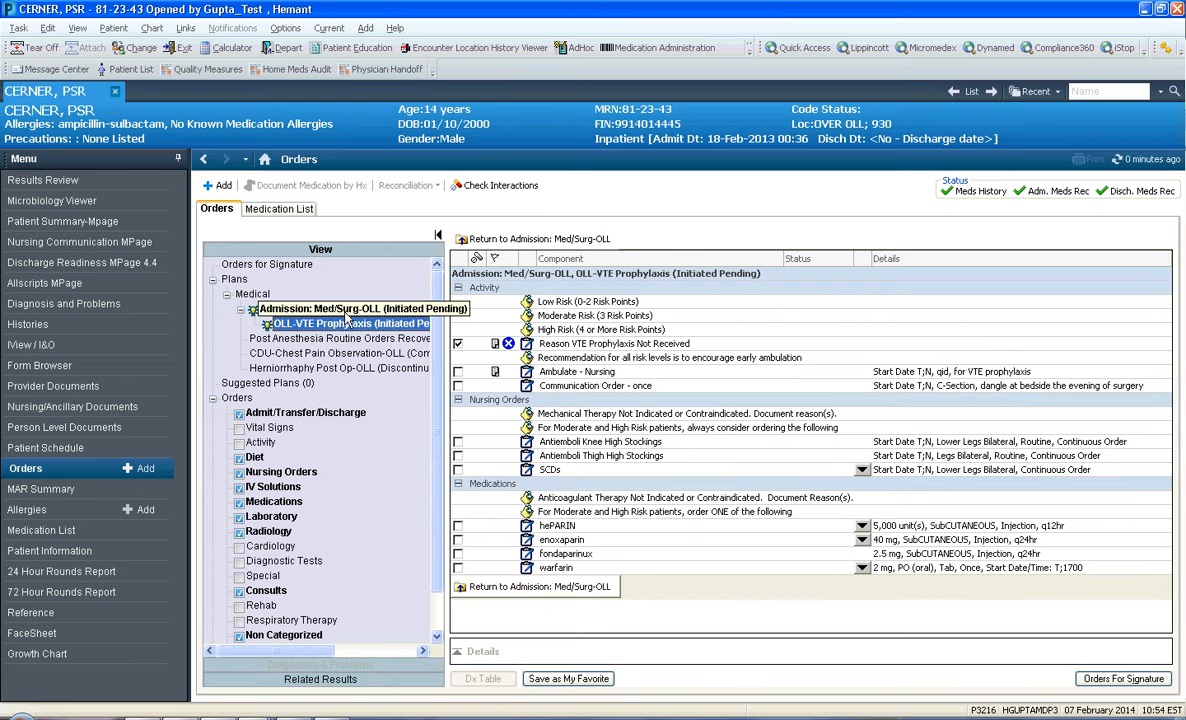
left_click(338, 312)
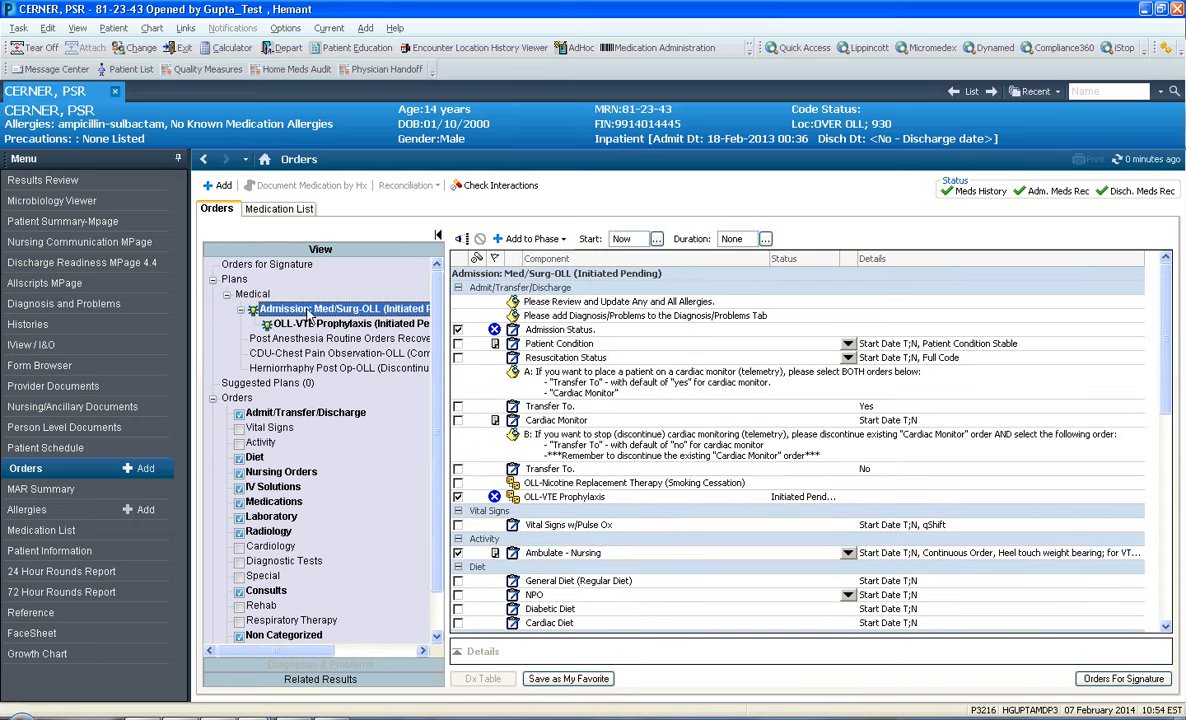
left_click(179, 161)
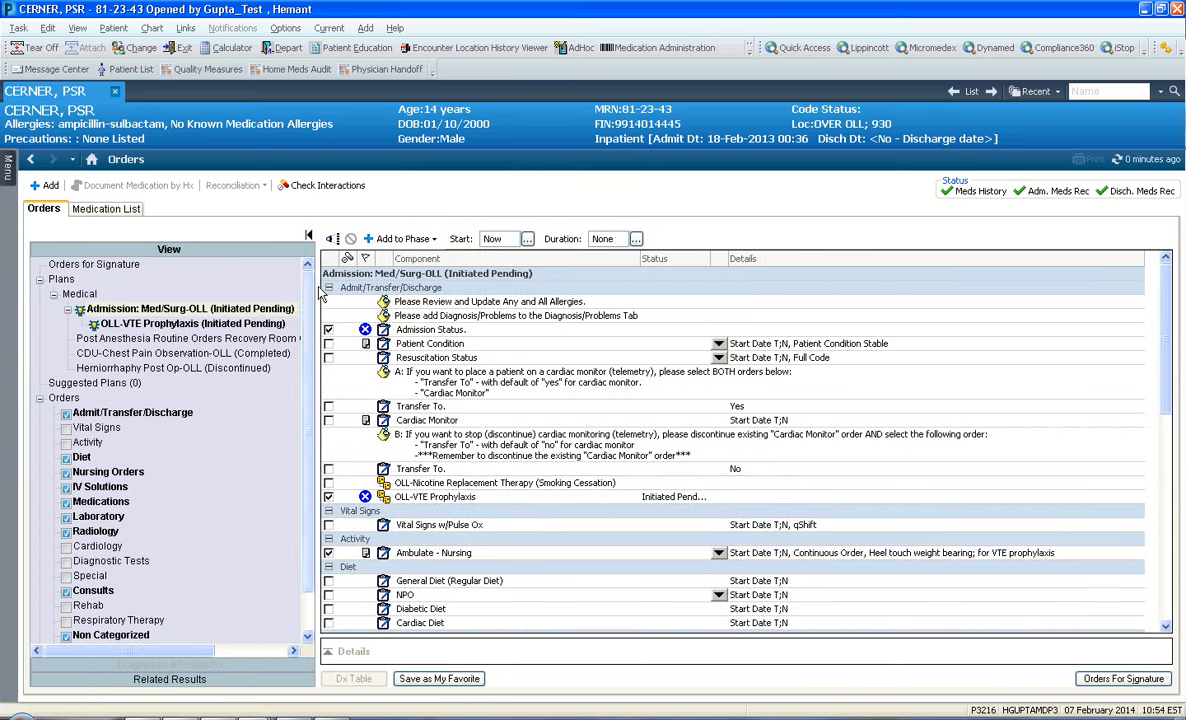
left_click_drag(202, 289, 178, 290)
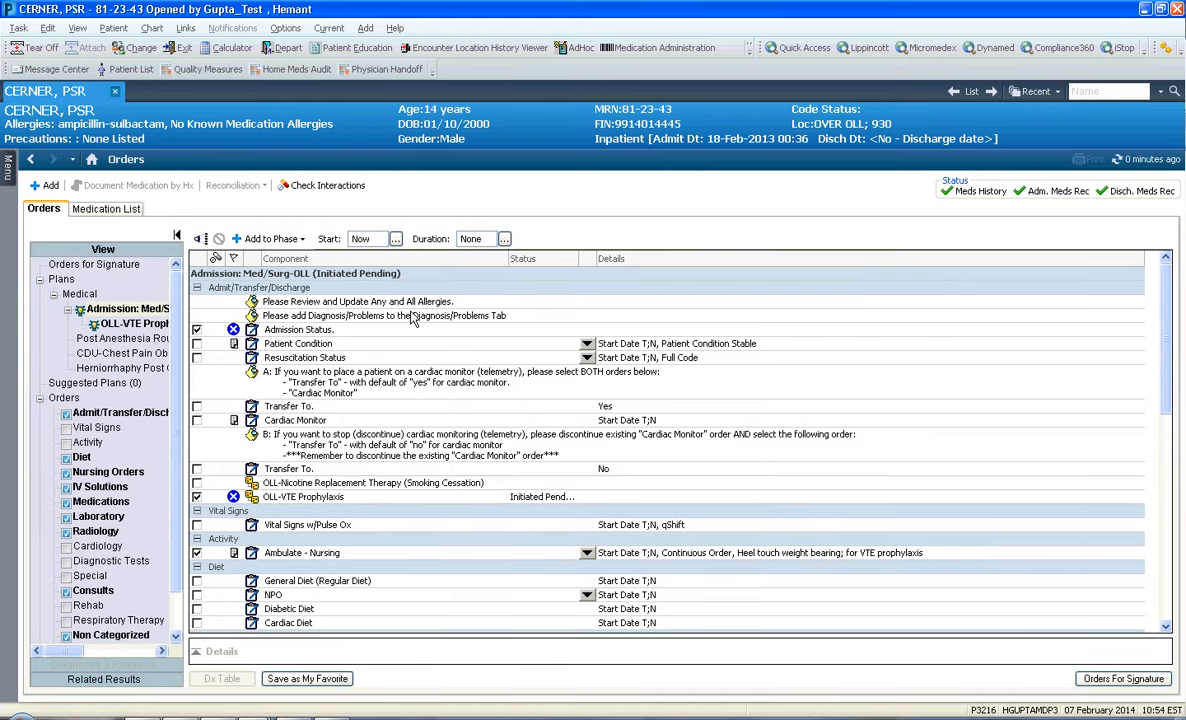
Modify the Admission Status order to use the order sentence Admit to Inpatient, 2 or more midnights.
left_click(314, 331)
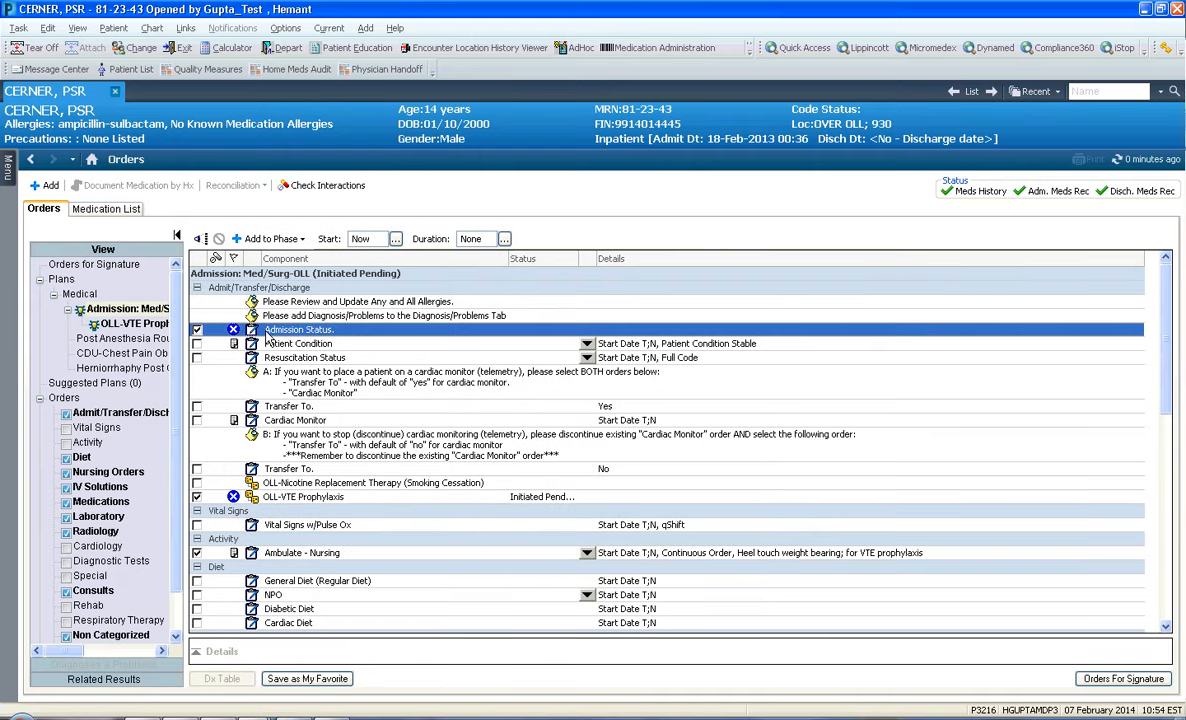
mouse_move(239, 343)
right_click(391, 333)
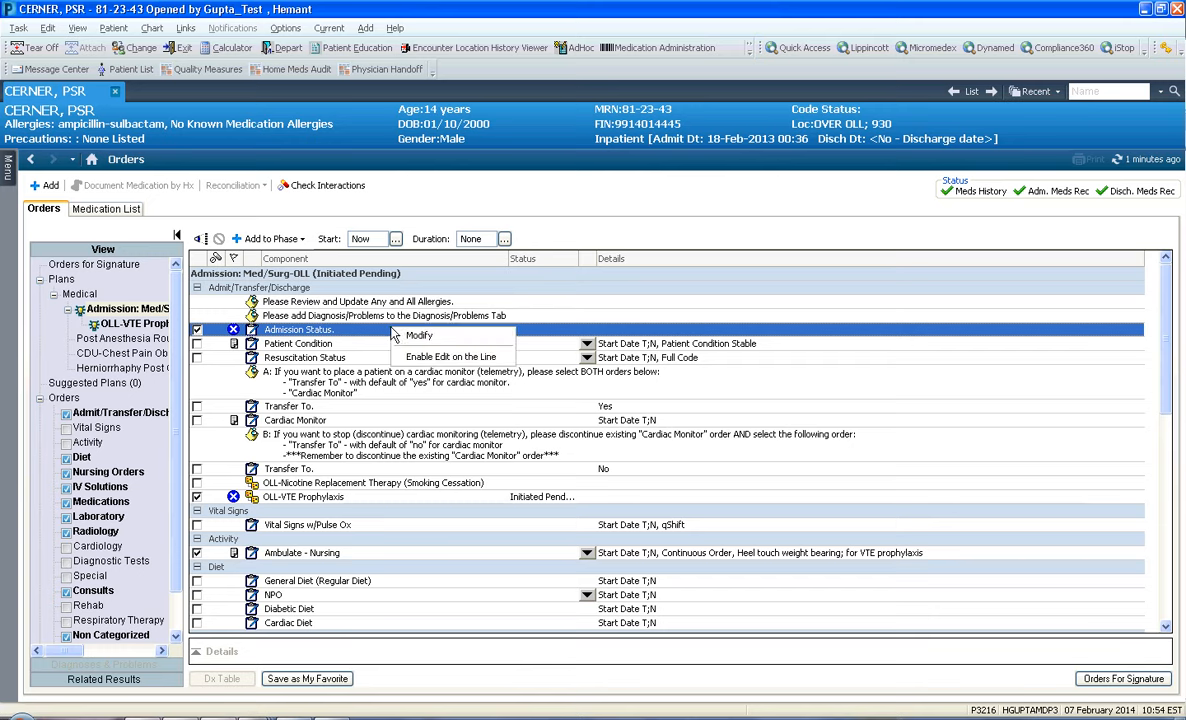
left_click(409, 338)
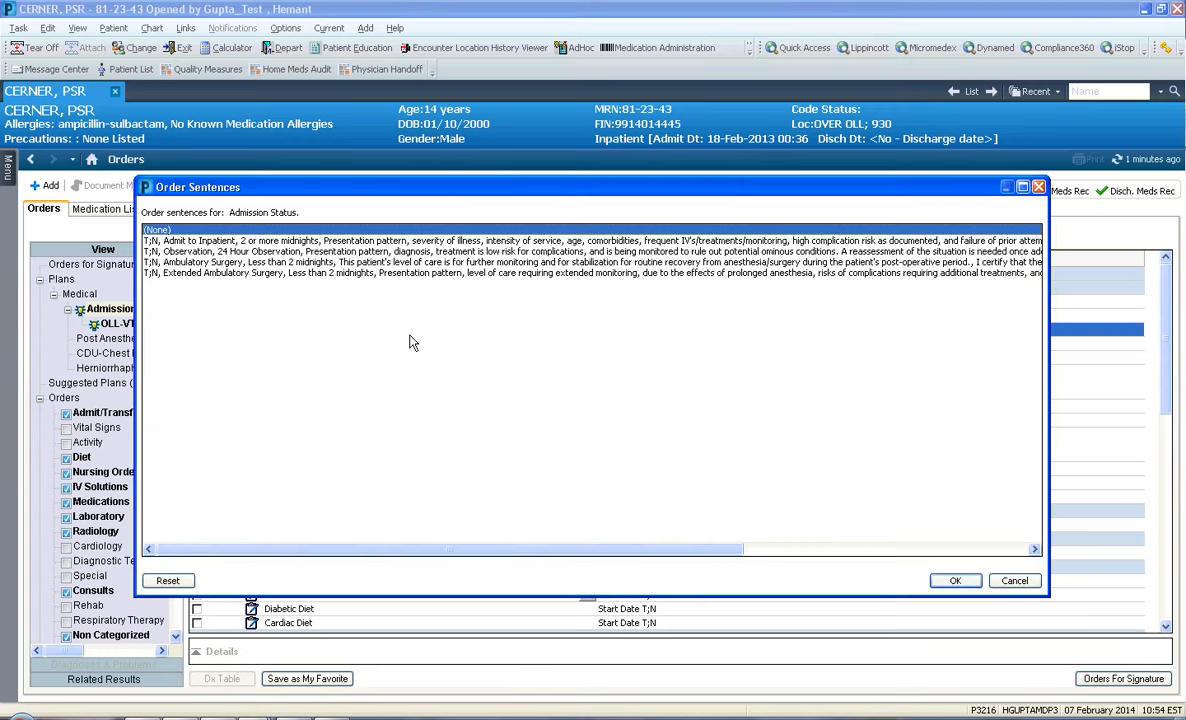
left_click(210, 252)
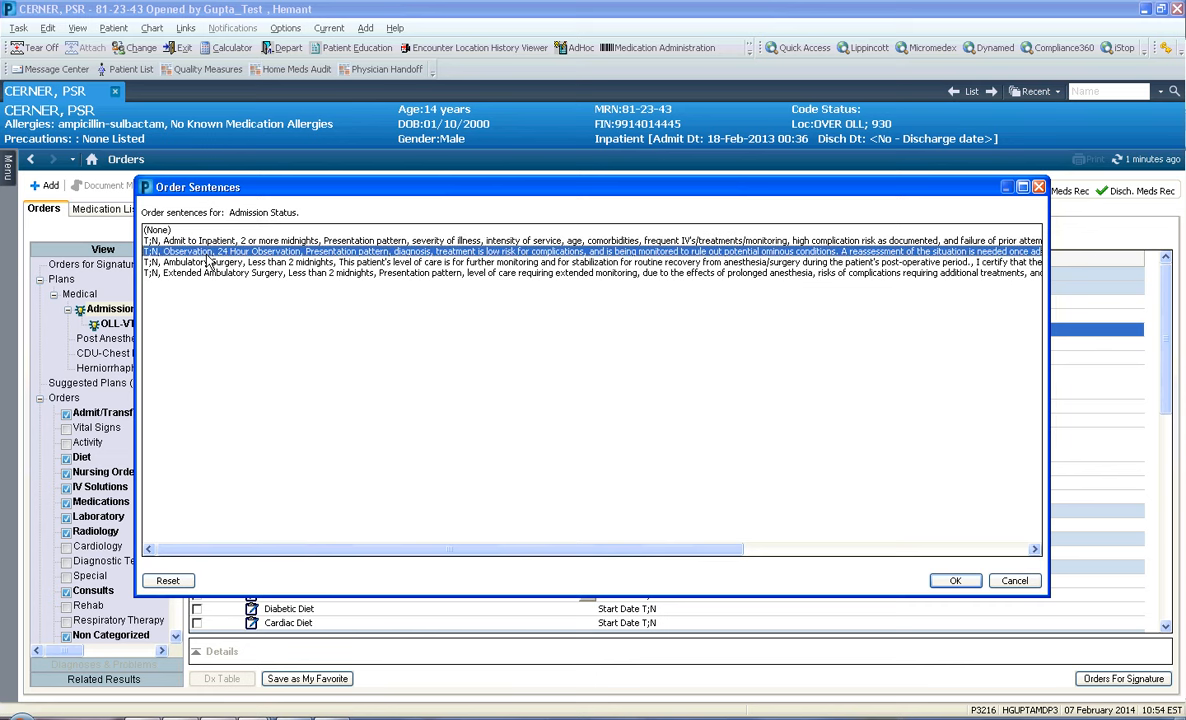
left_click(205, 262)
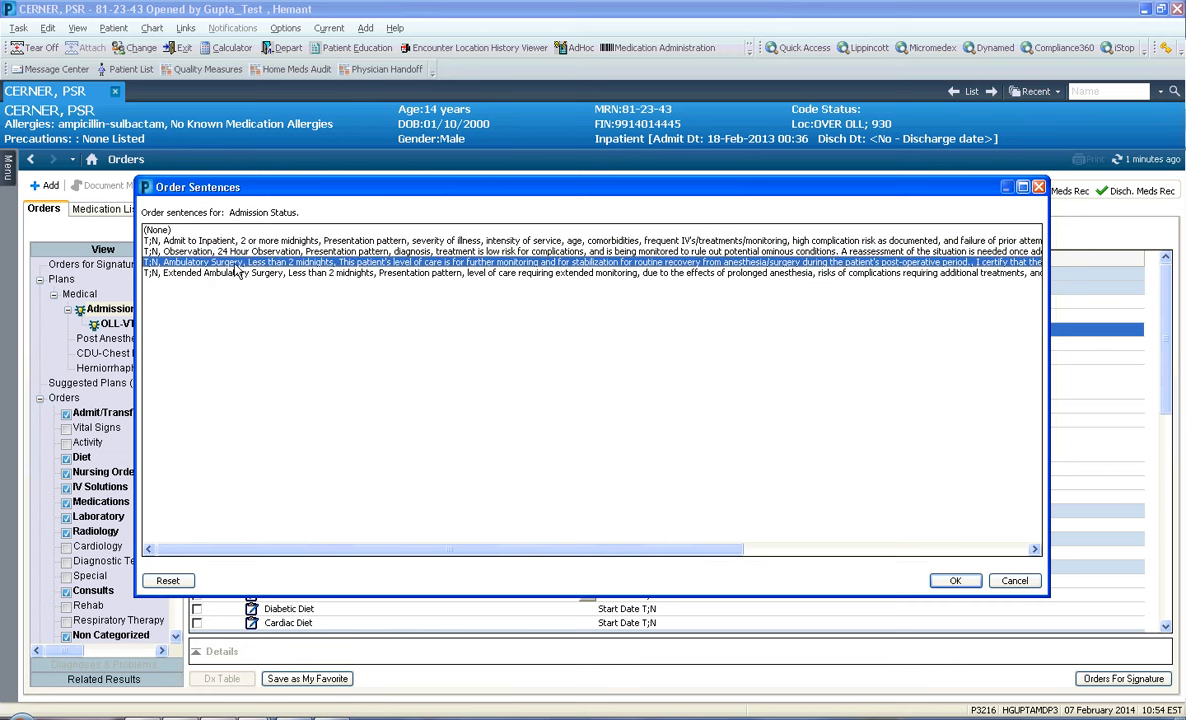
left_click(214, 274)
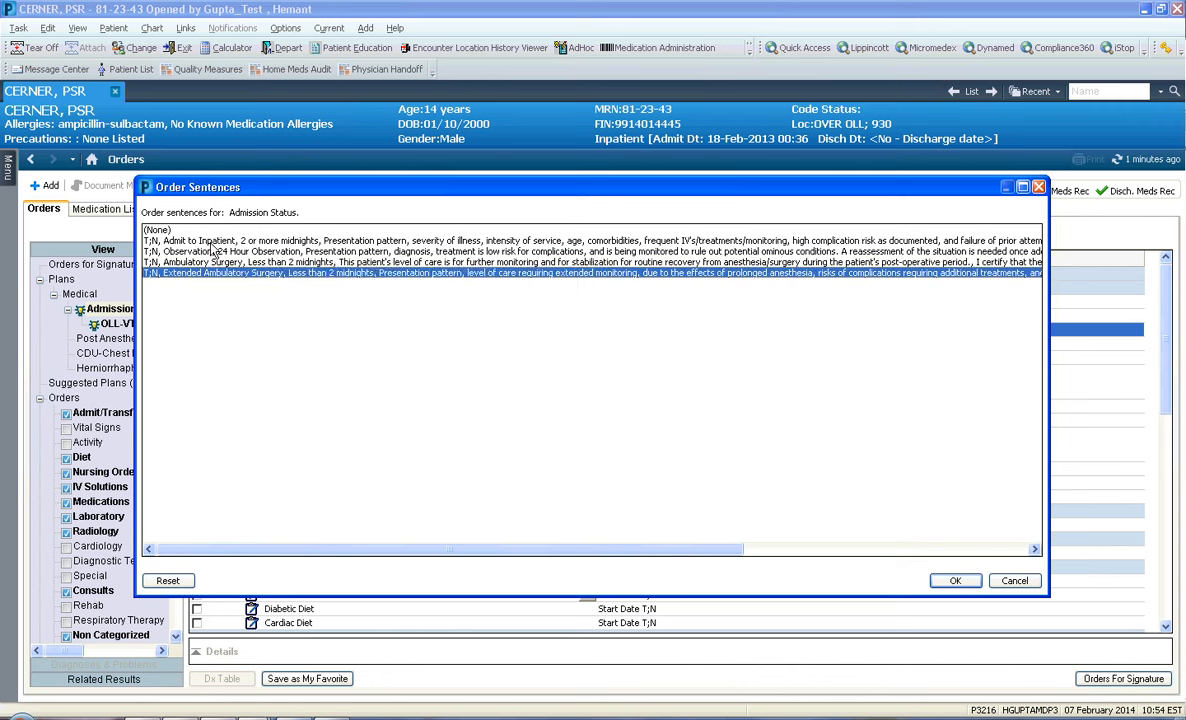
left_click(199, 240)
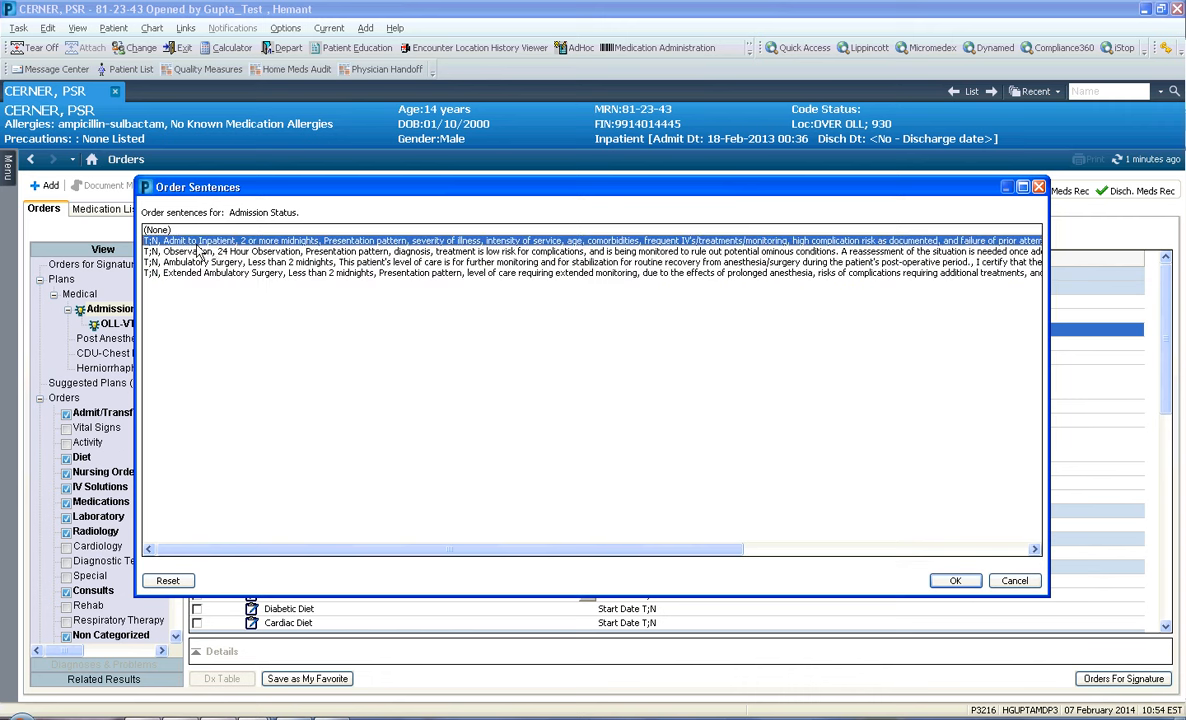
left_click(950, 581)
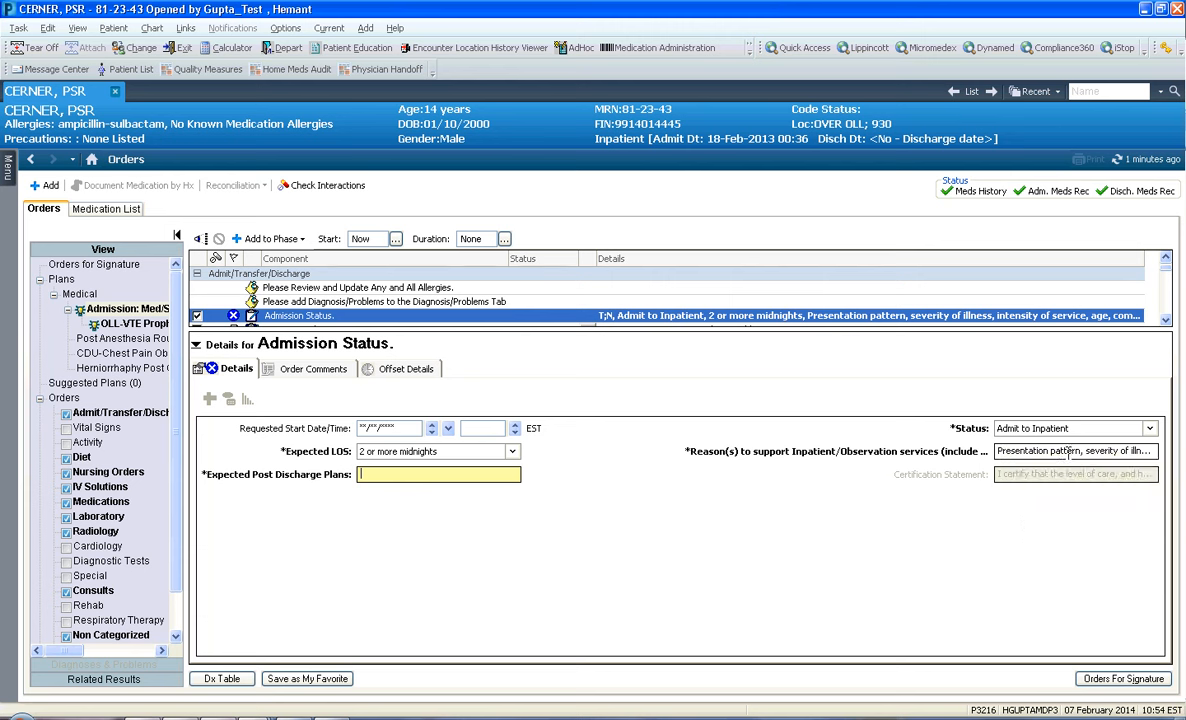
Examine the supporting reasons and Expected Post Discharge Plans fields of the Admission Status order, and collapse its details.
left_click(999, 452)
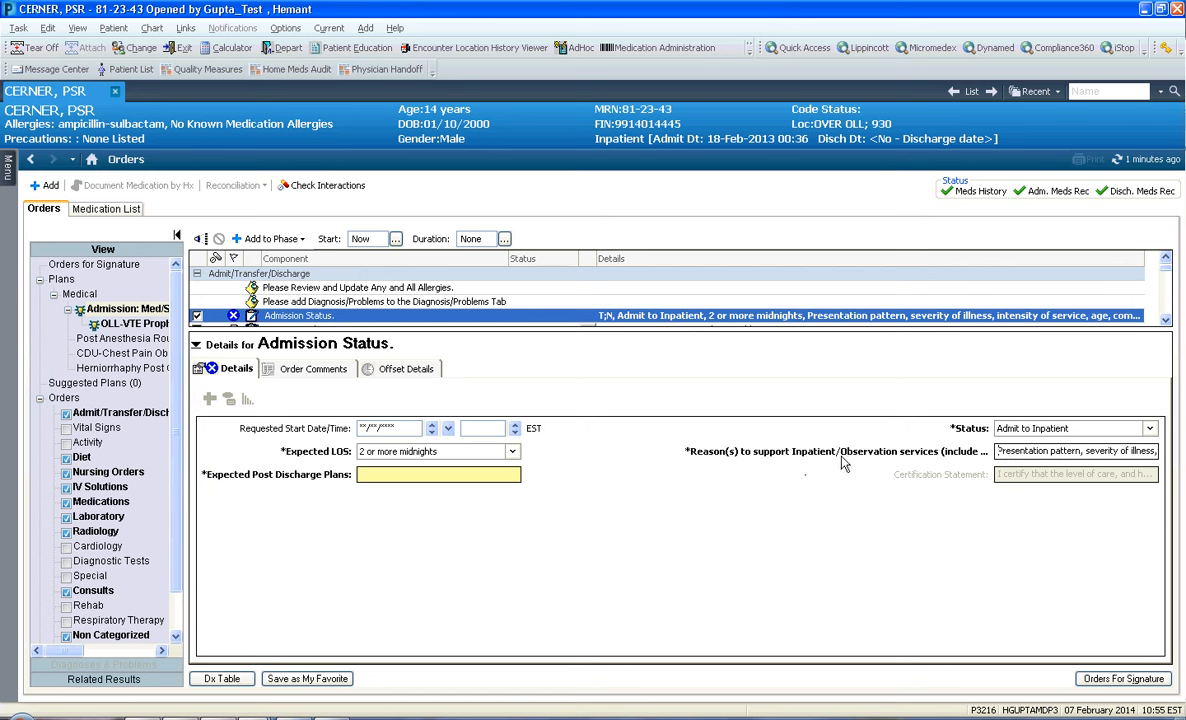
left_click(444, 474)
left_click(197, 345)
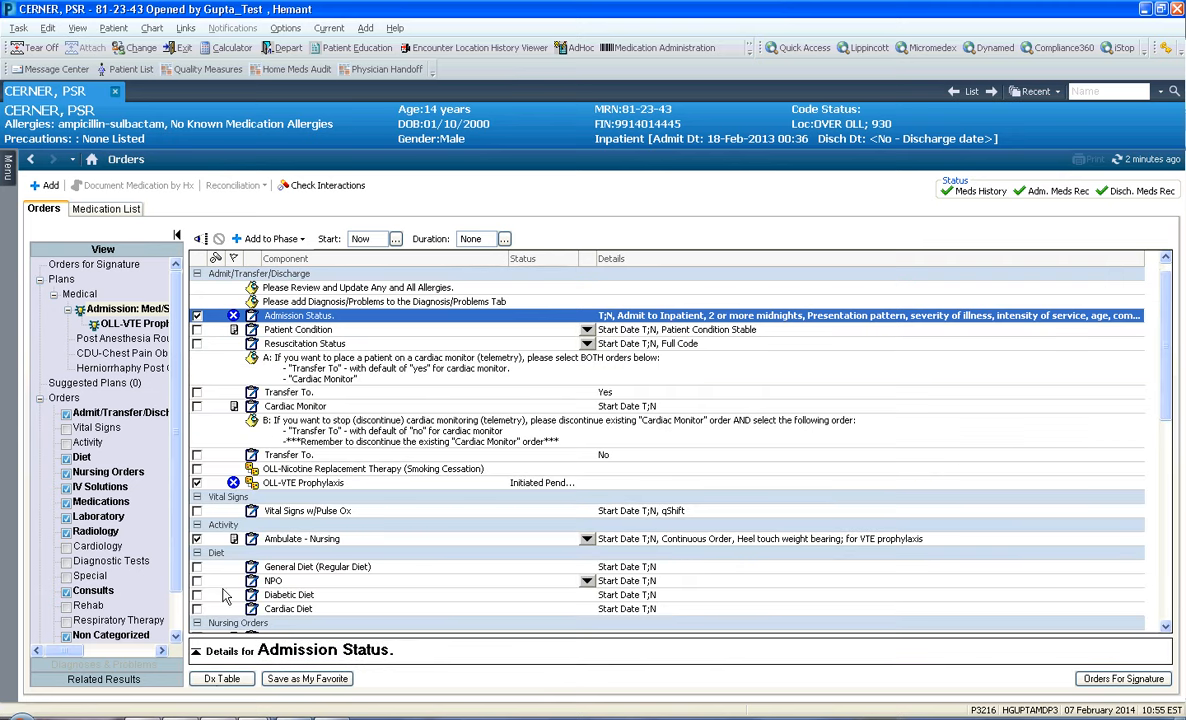
Include the Patient Condition order with the condition set to Fair and collapse its details.
left_click(196, 333)
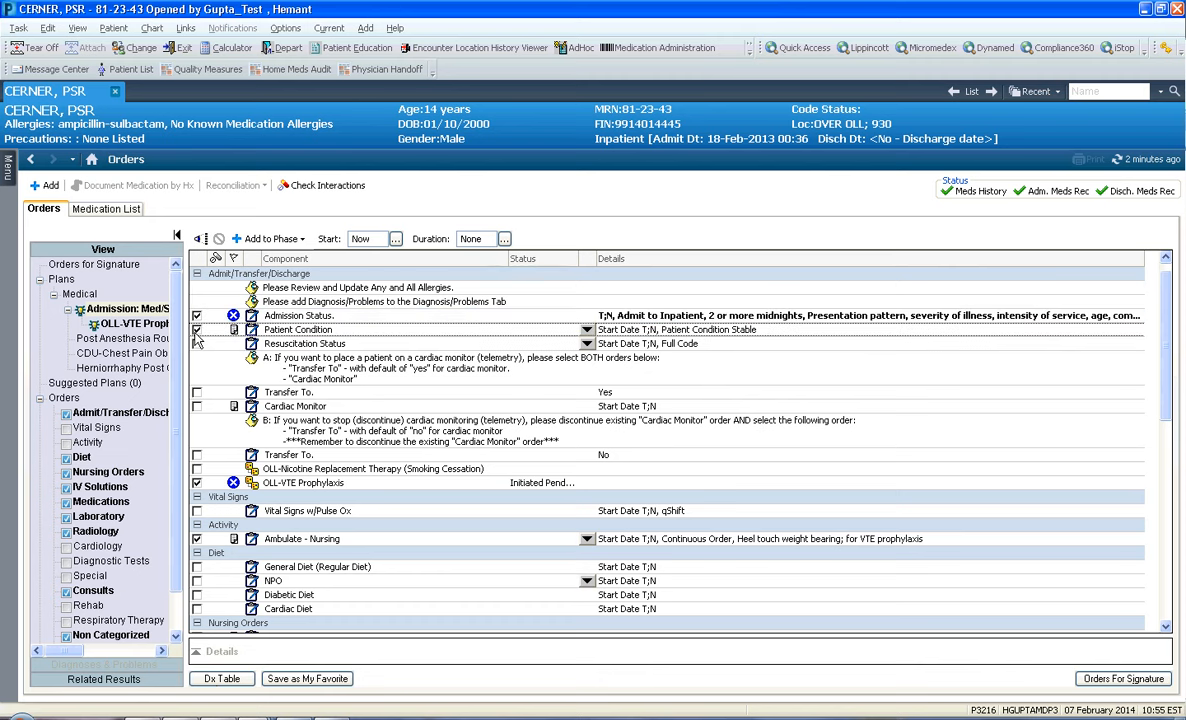
left_click(587, 329)
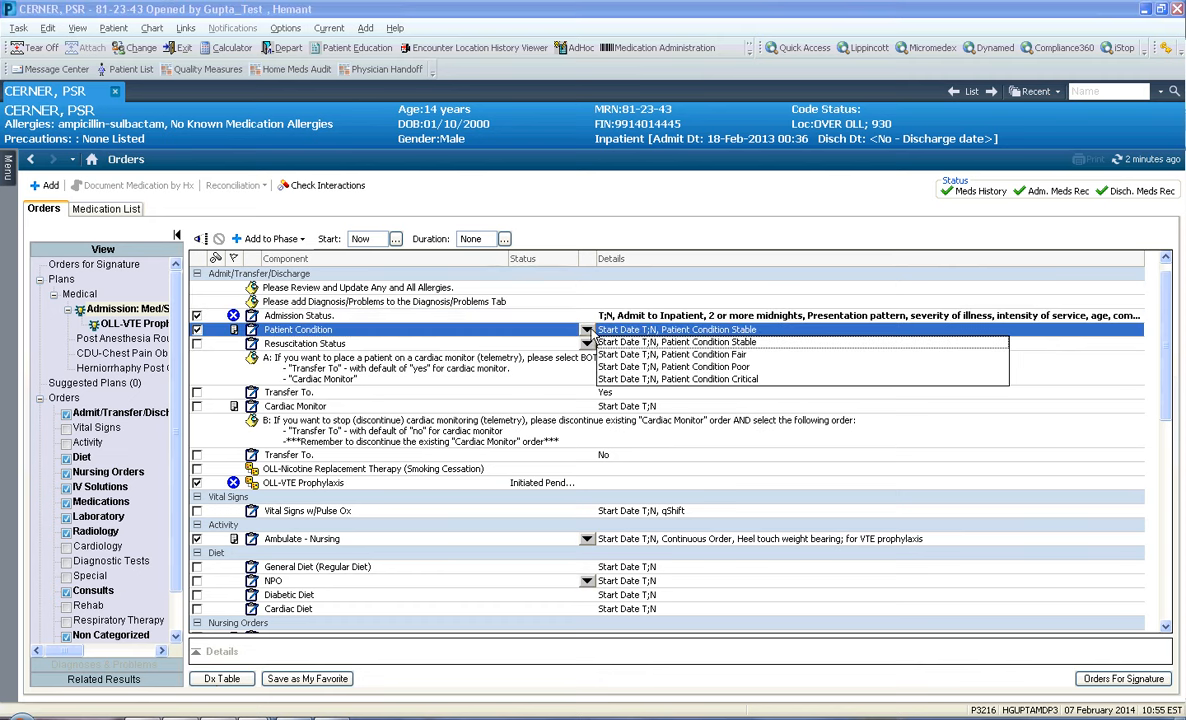
left_click(737, 356)
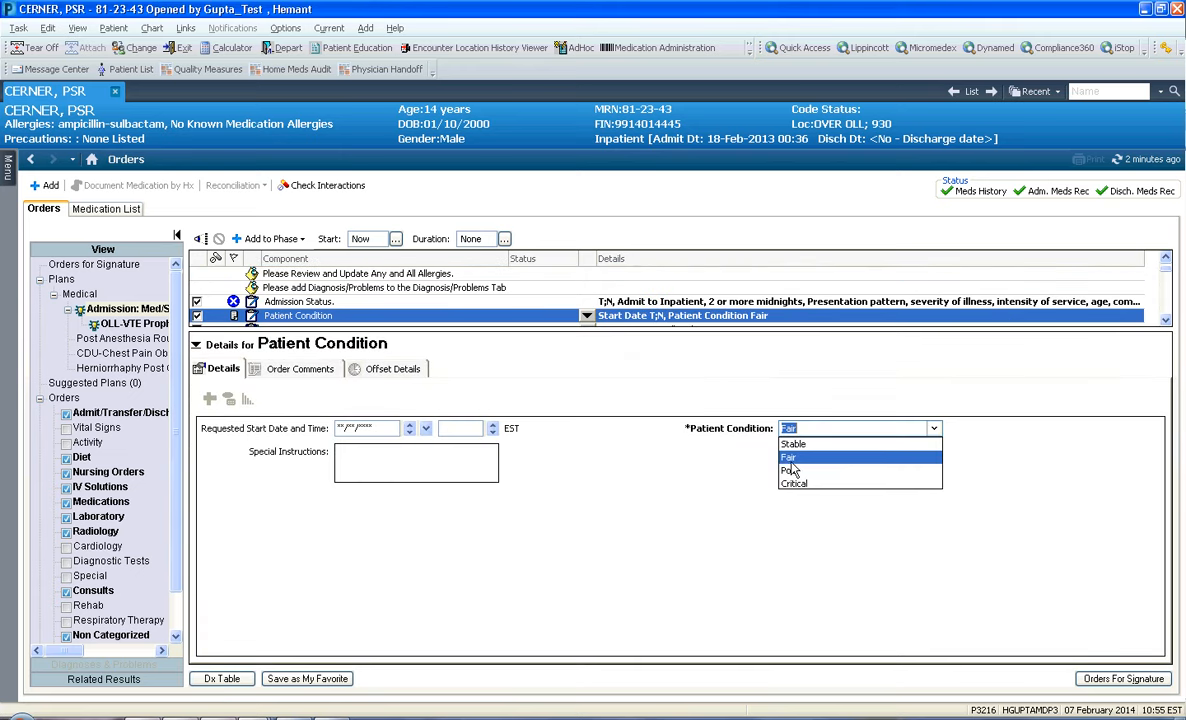
left_click(196, 345)
Include the Resuscitation Status order as Allow for natural dying (DNR), with Paper Form Completed set to No.
left_click(198, 330)
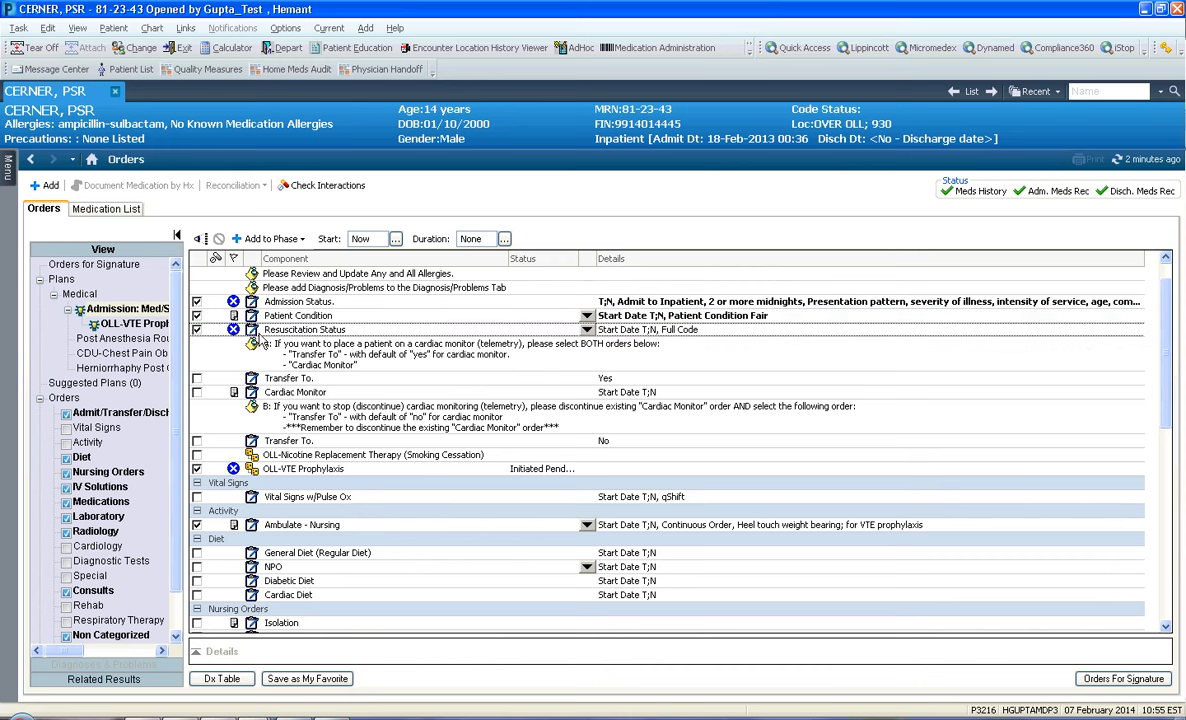
left_click(587, 331)
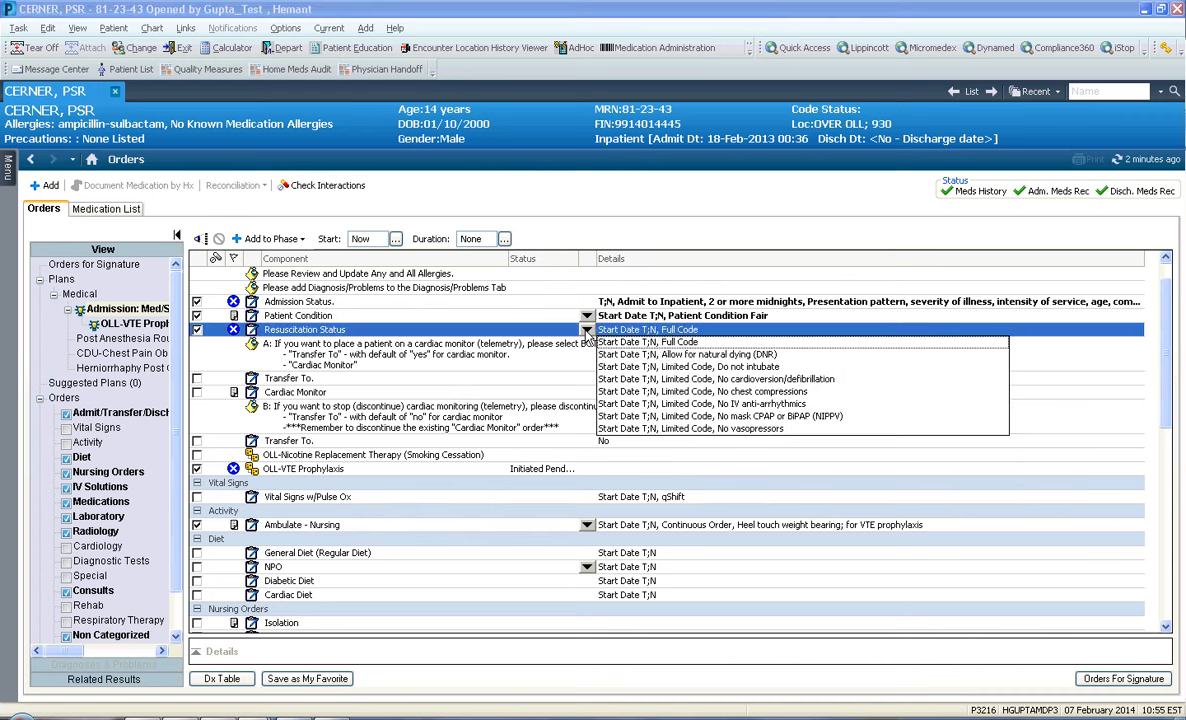
left_click(665, 356)
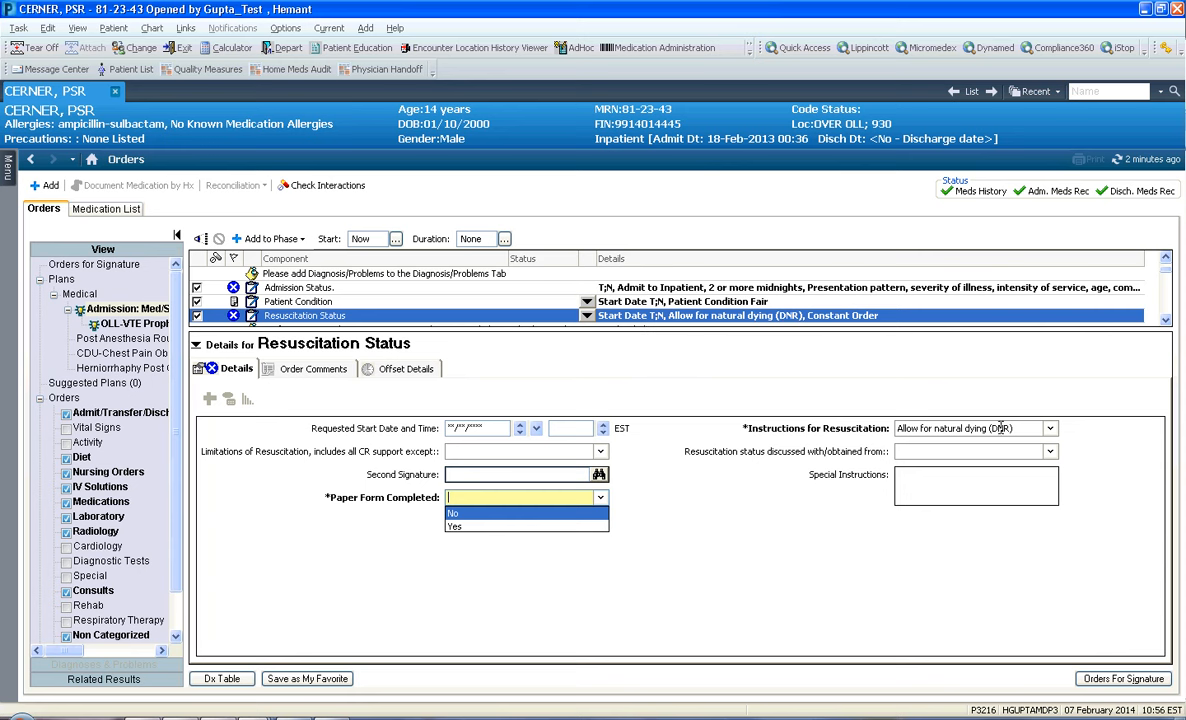
left_click(459, 514)
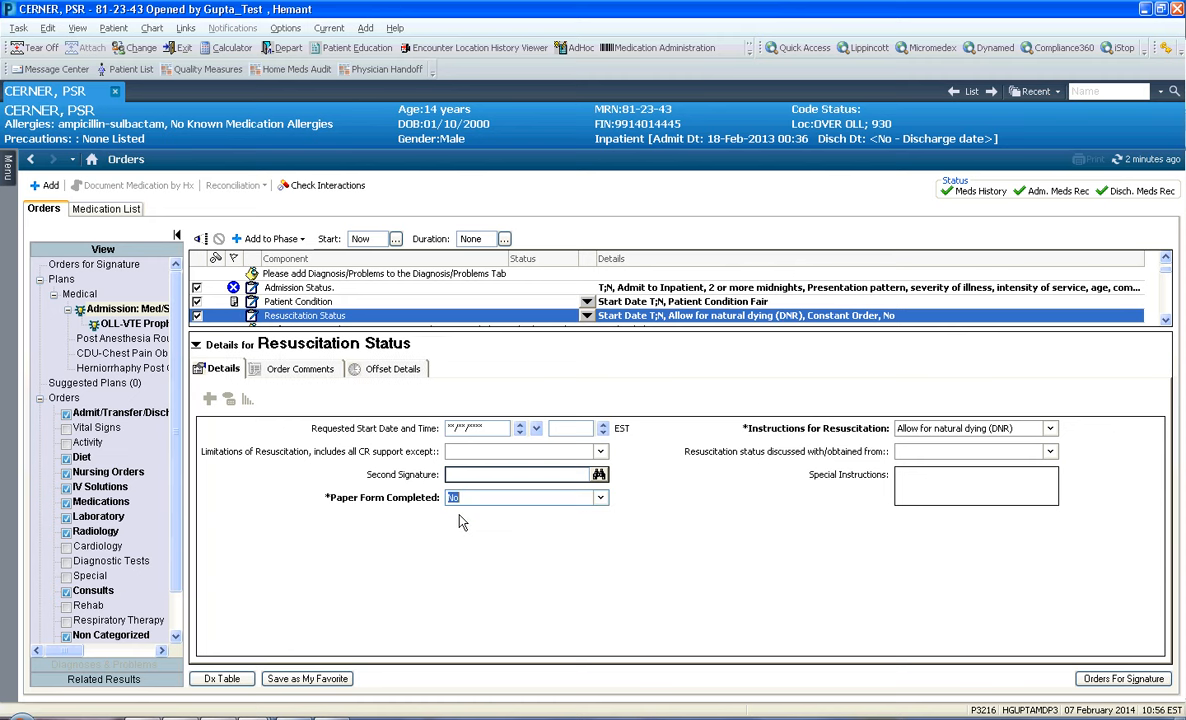
left_click(197, 346)
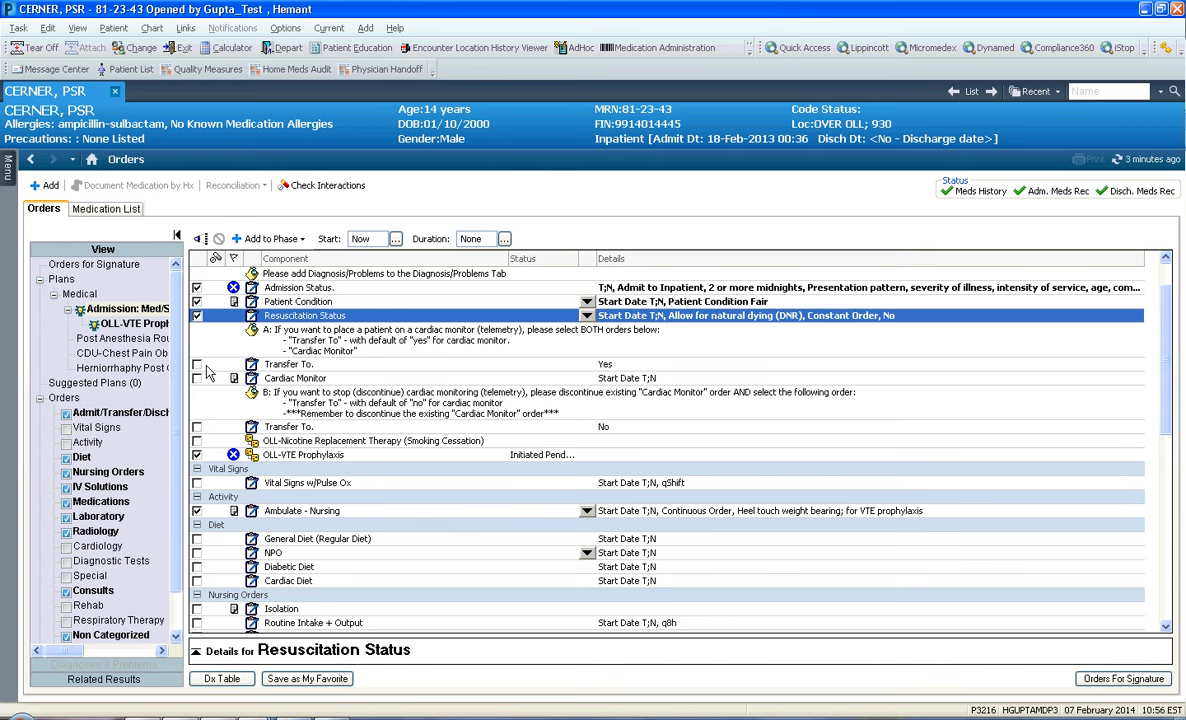
Select both telemetry orders under note A: Transfer To with the Yes default, and Cardiac Monitor.
left_click(197, 364)
left_click(197, 378)
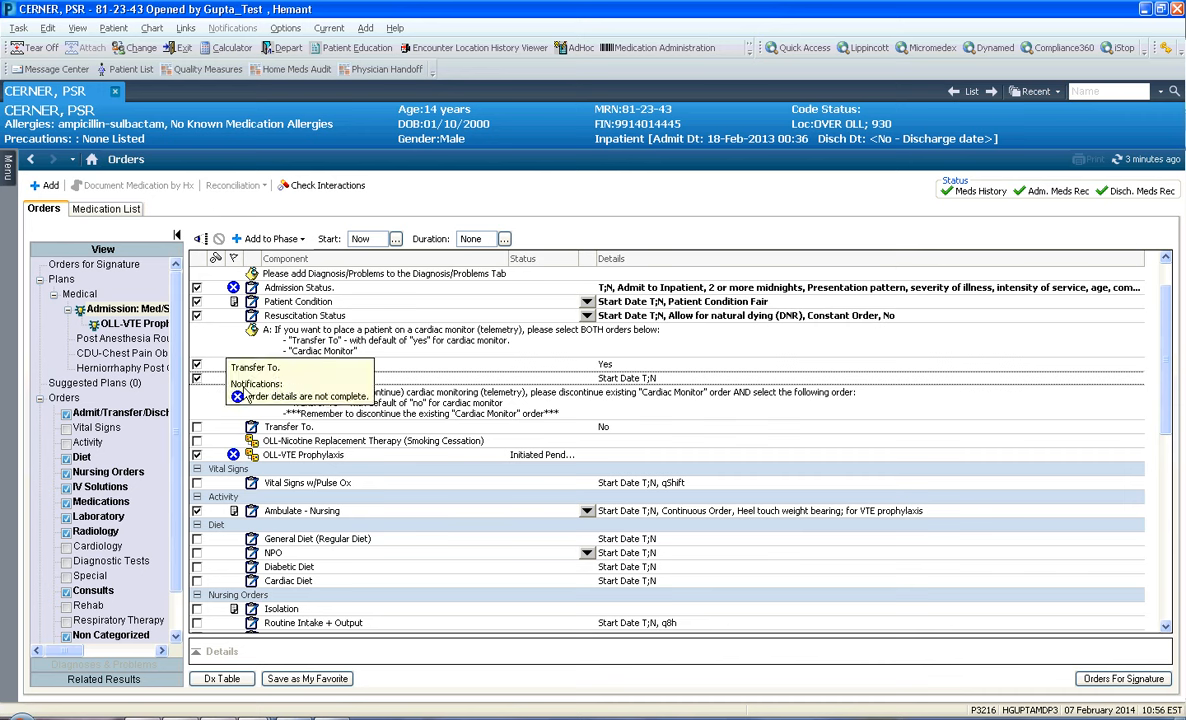
left_click(197, 366)
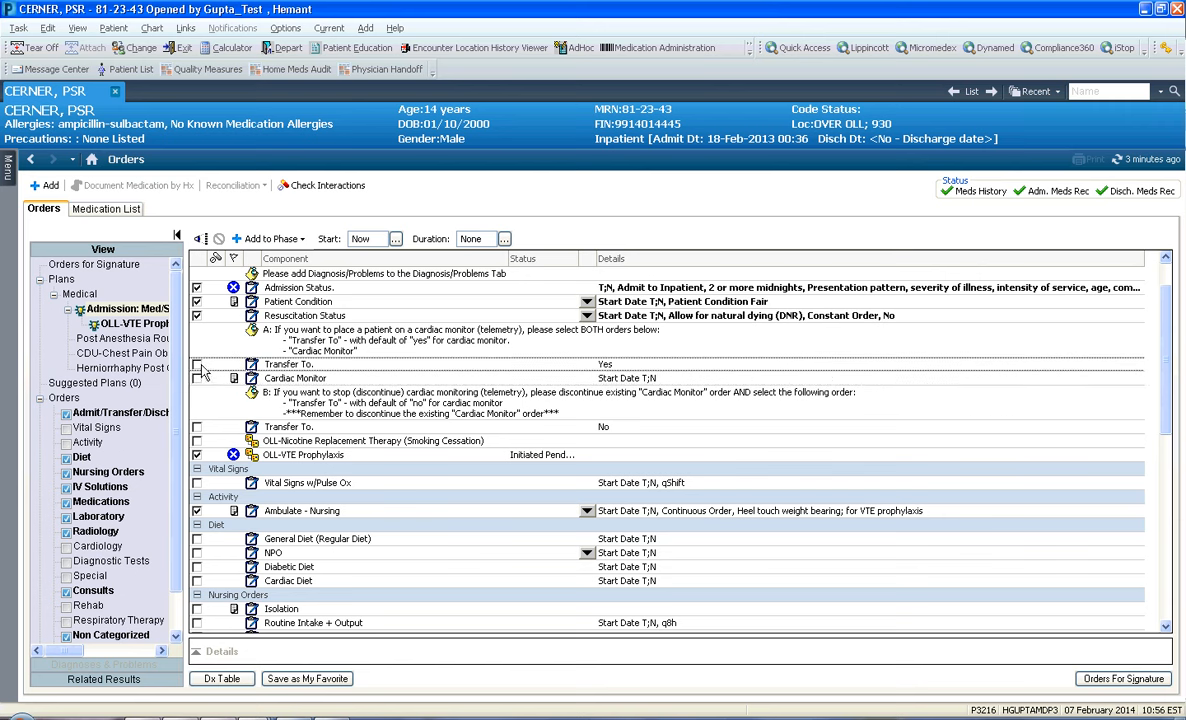
left_click(197, 364)
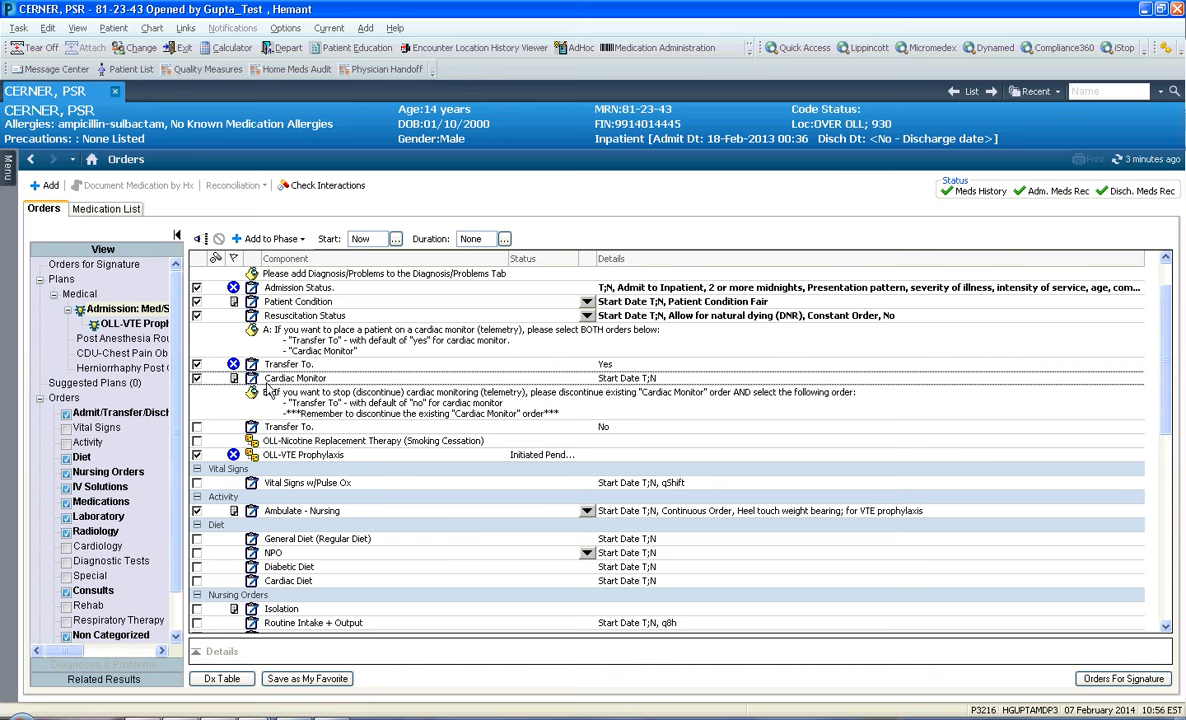
left_click(197, 377)
Complete the Transfer To order details with Bariatric set to No, Unit to Surgical and Sitter to No.
right_click(411, 367)
left_click(432, 373)
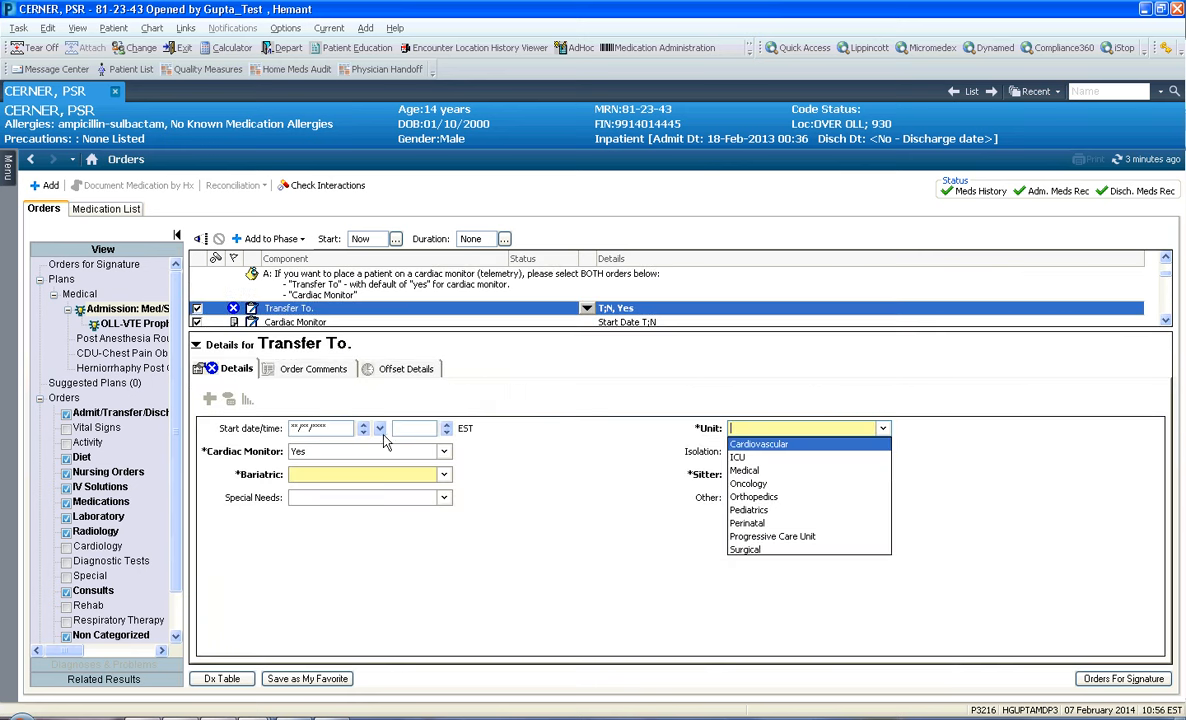
left_click(443, 474)
left_click(337, 491)
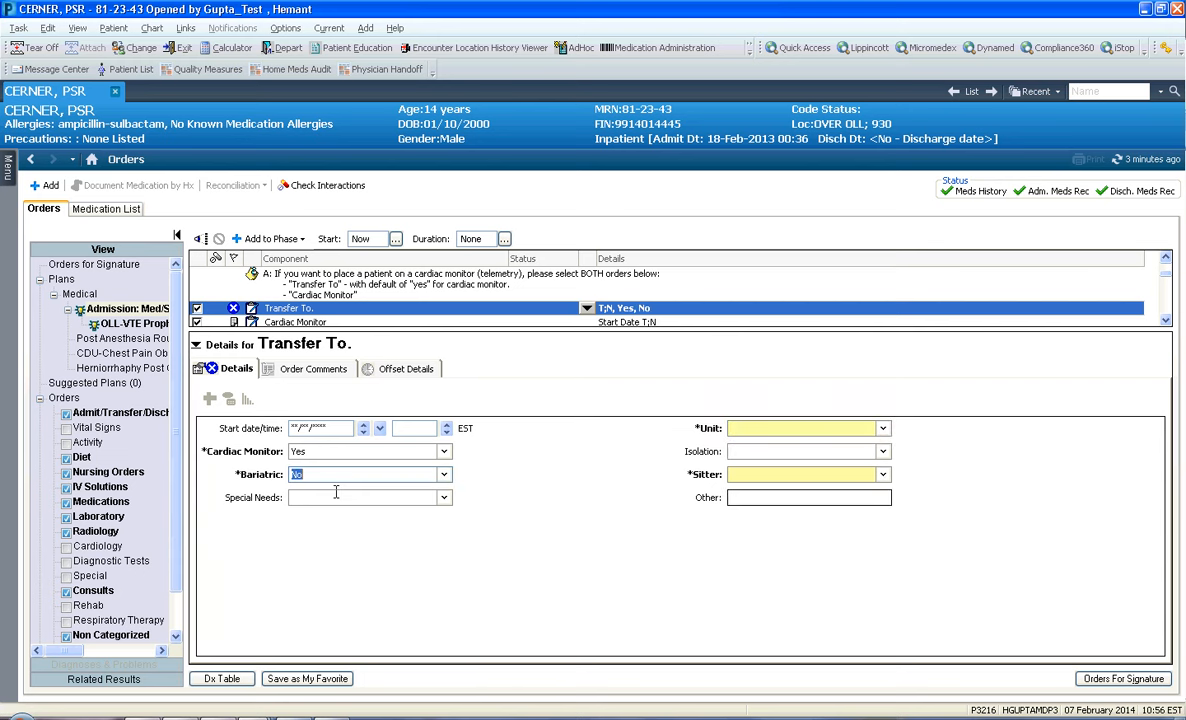
left_click(858, 432)
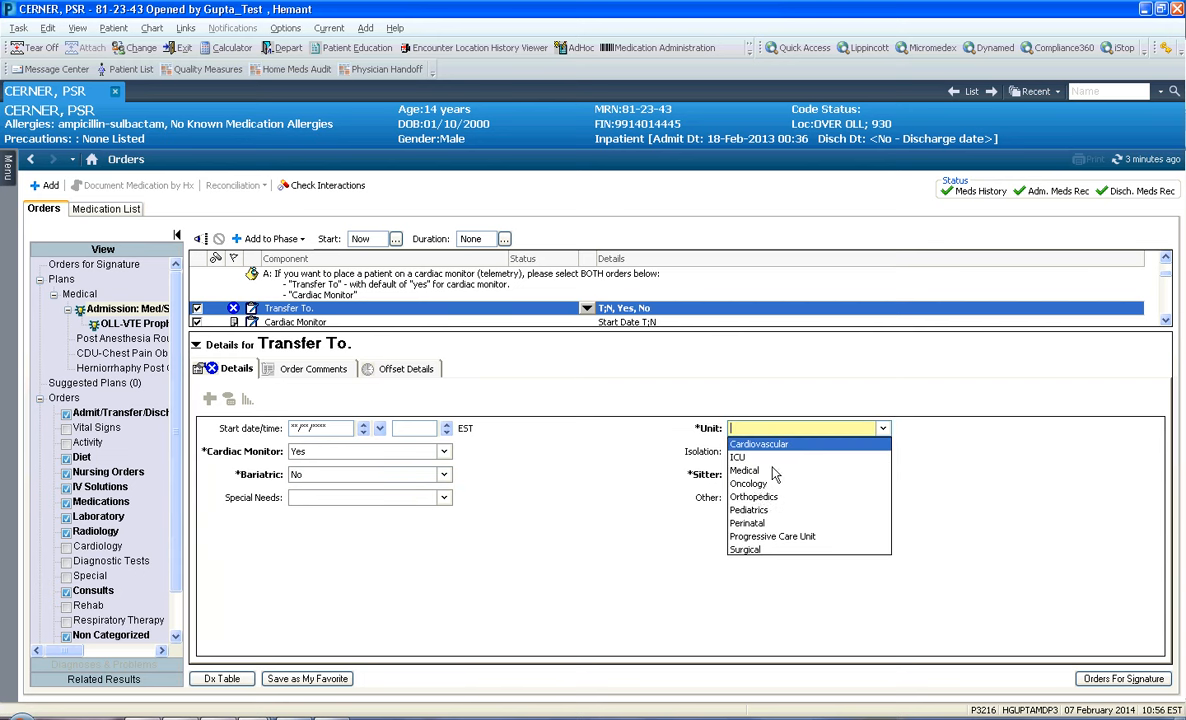
left_click(752, 550)
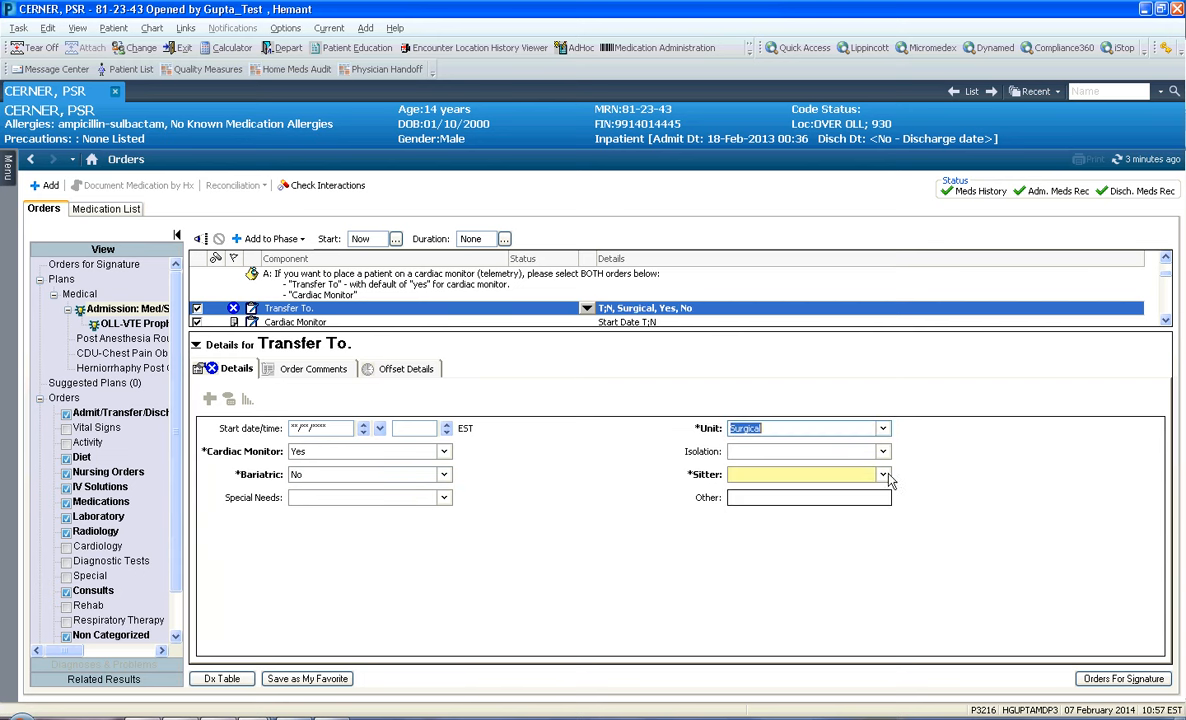
left_click(740, 475)
left_click(736, 492)
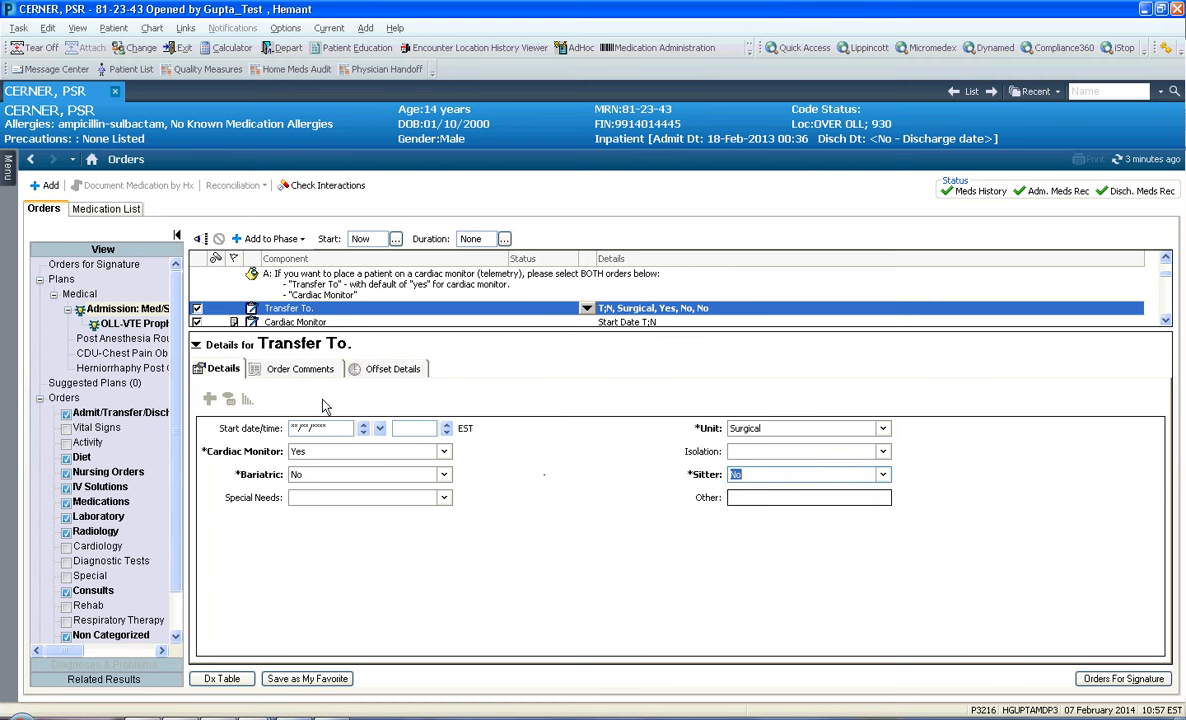
In the OLL-VTE Prophylaxis subphase, deselect Reason VTE Prophylaxis Not Received and include the SCDs order.
left_click(196, 344)
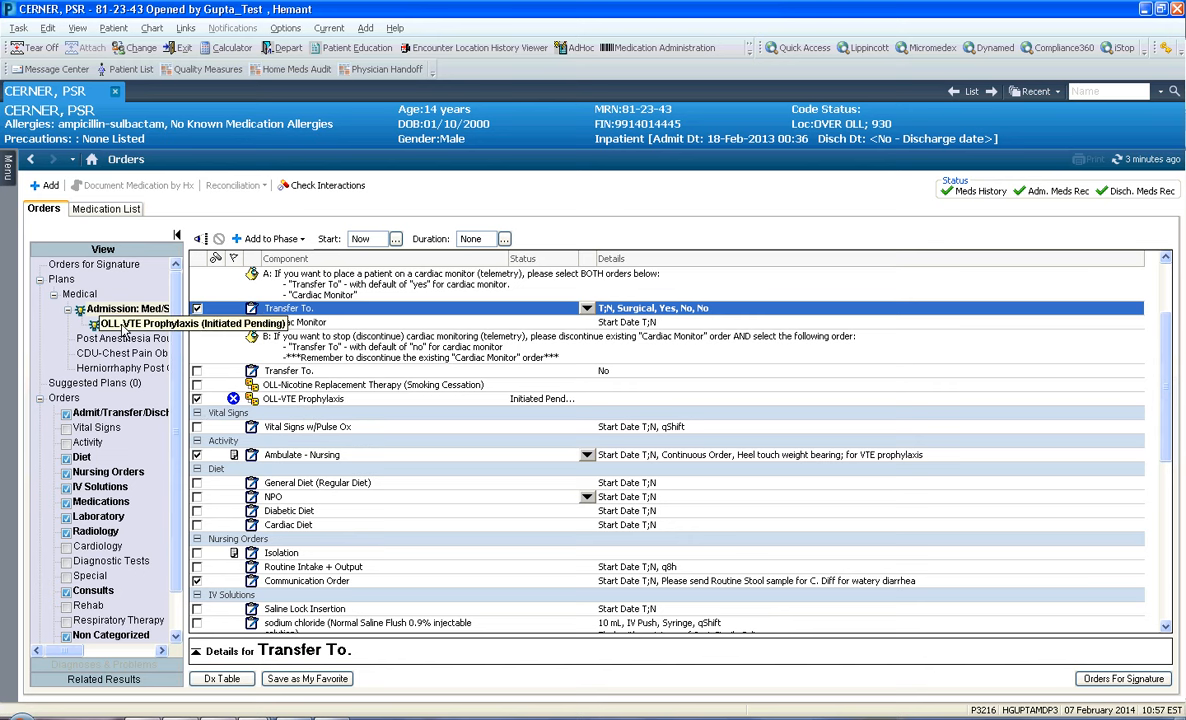
left_click(126, 323)
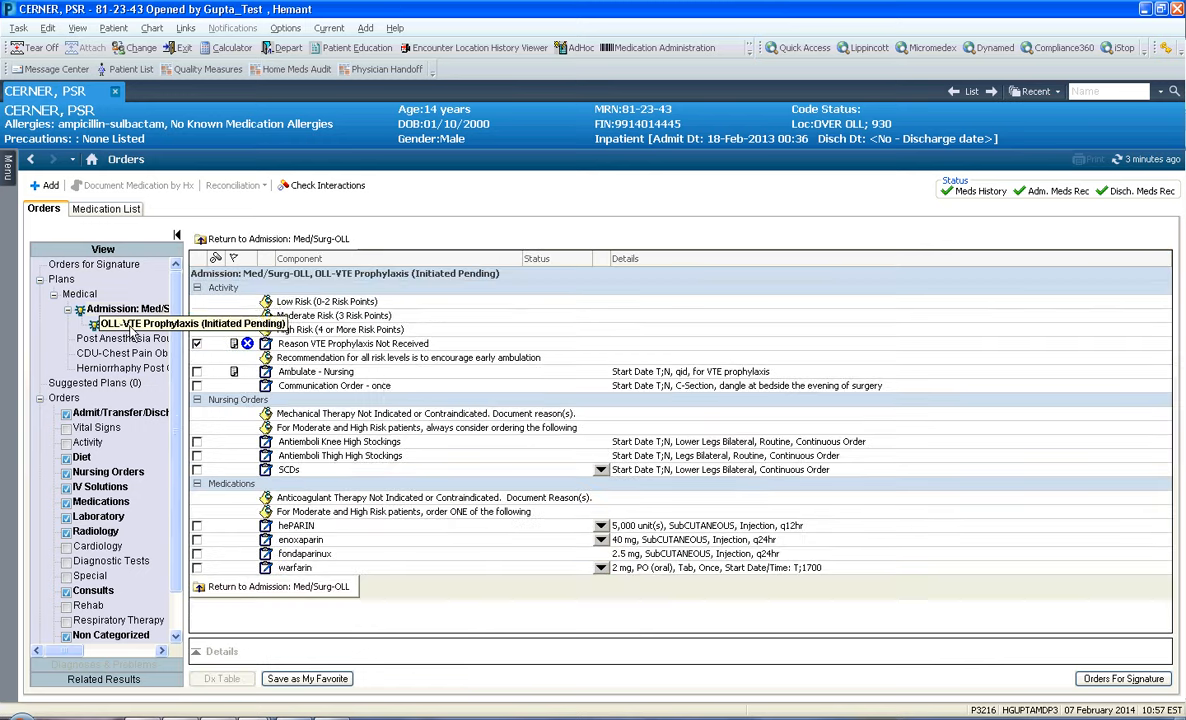
left_click(196, 343)
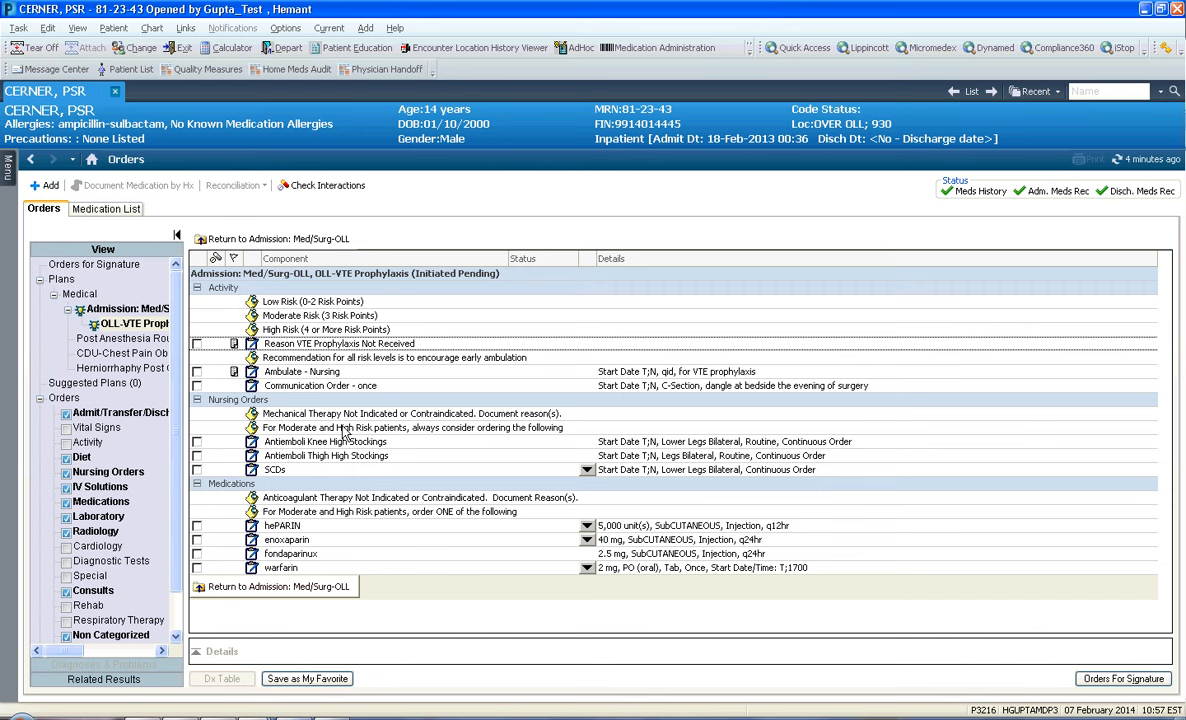
left_click(197, 470)
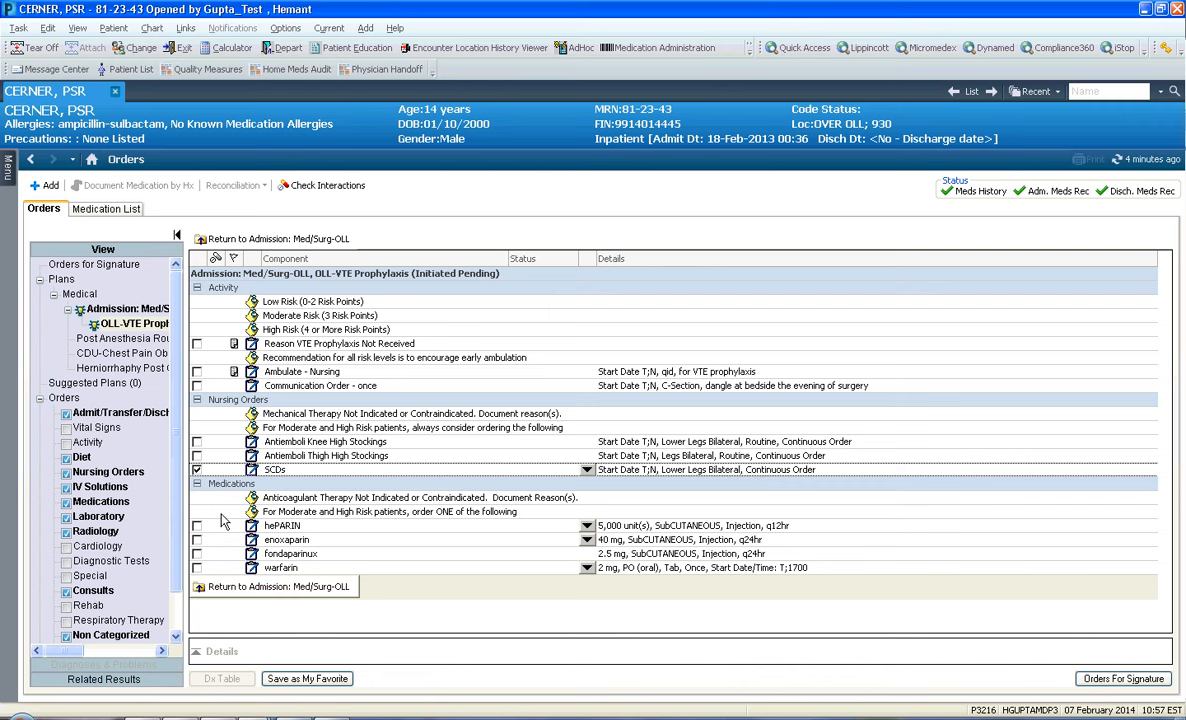
mouse_move(318, 349)
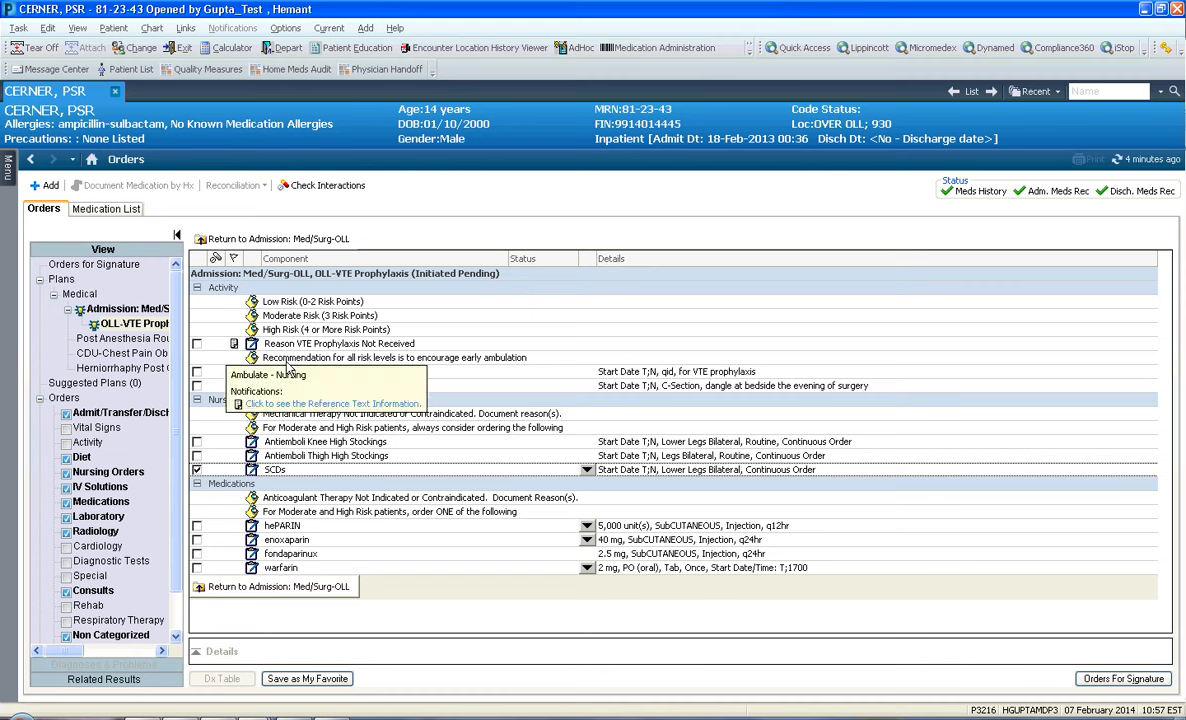
Return to the Admission: Med/Surg-OLL plan and include General Diet (Regular Diet), Routine Intake + Output and the Communication Order.
left_click(125, 308)
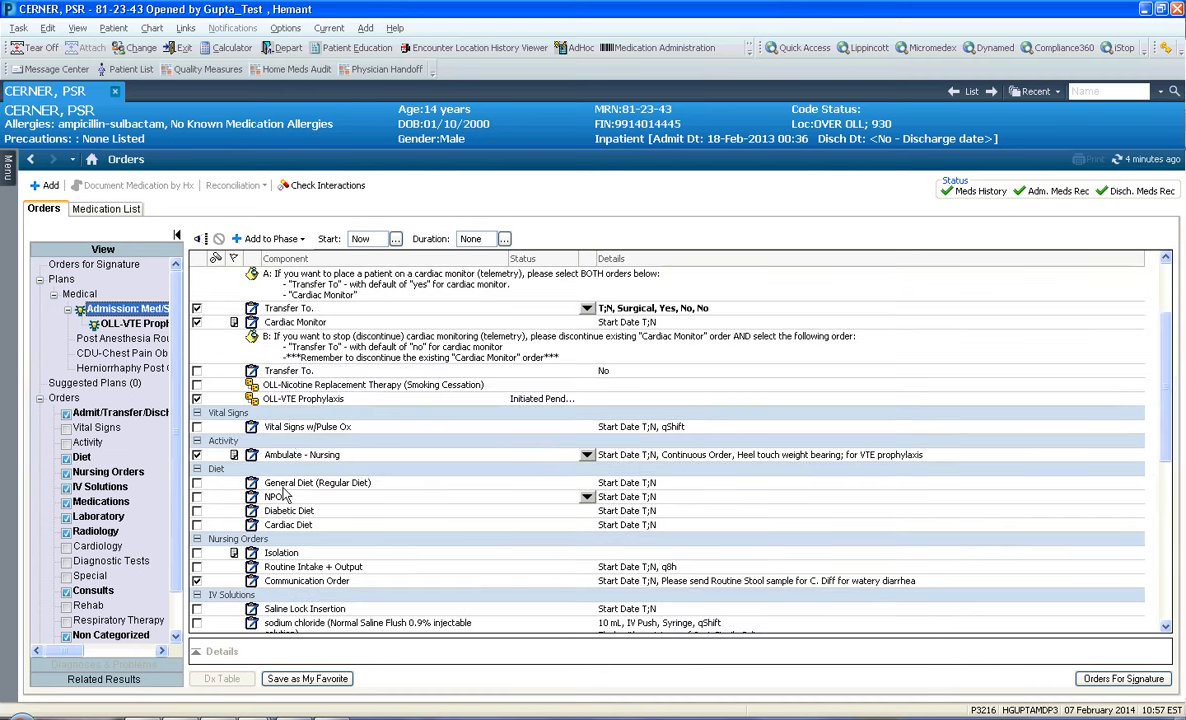
left_click(203, 487)
left_click(197, 580)
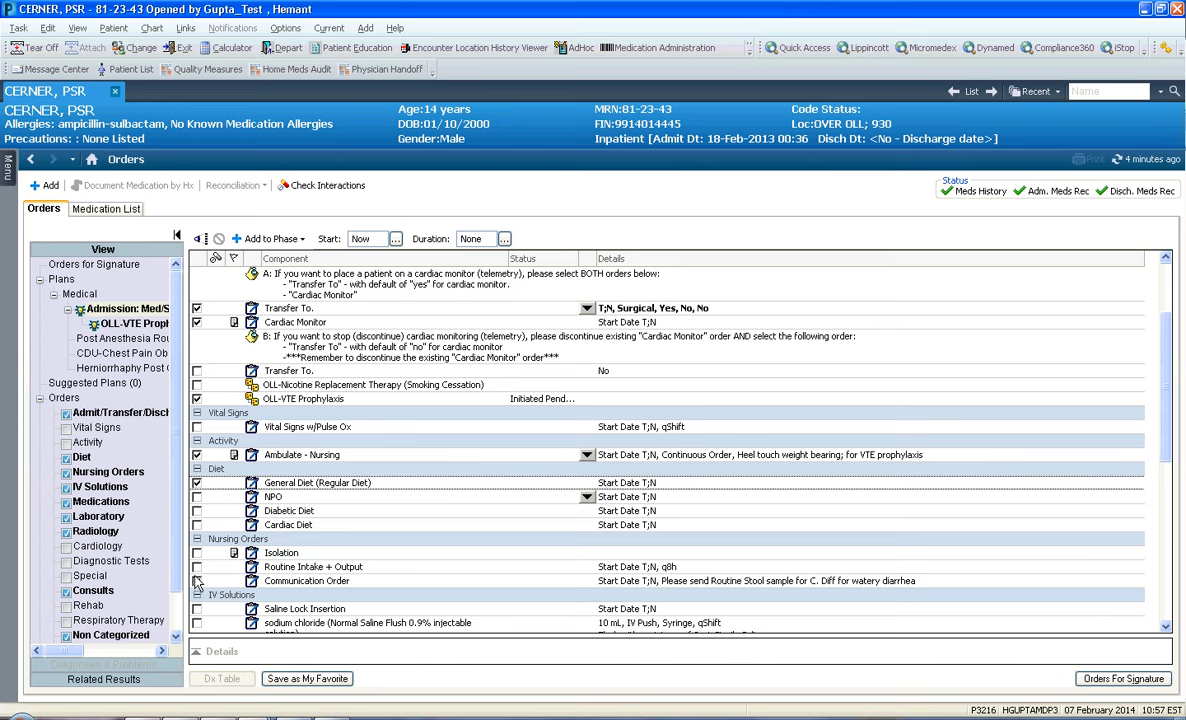
left_click(197, 567)
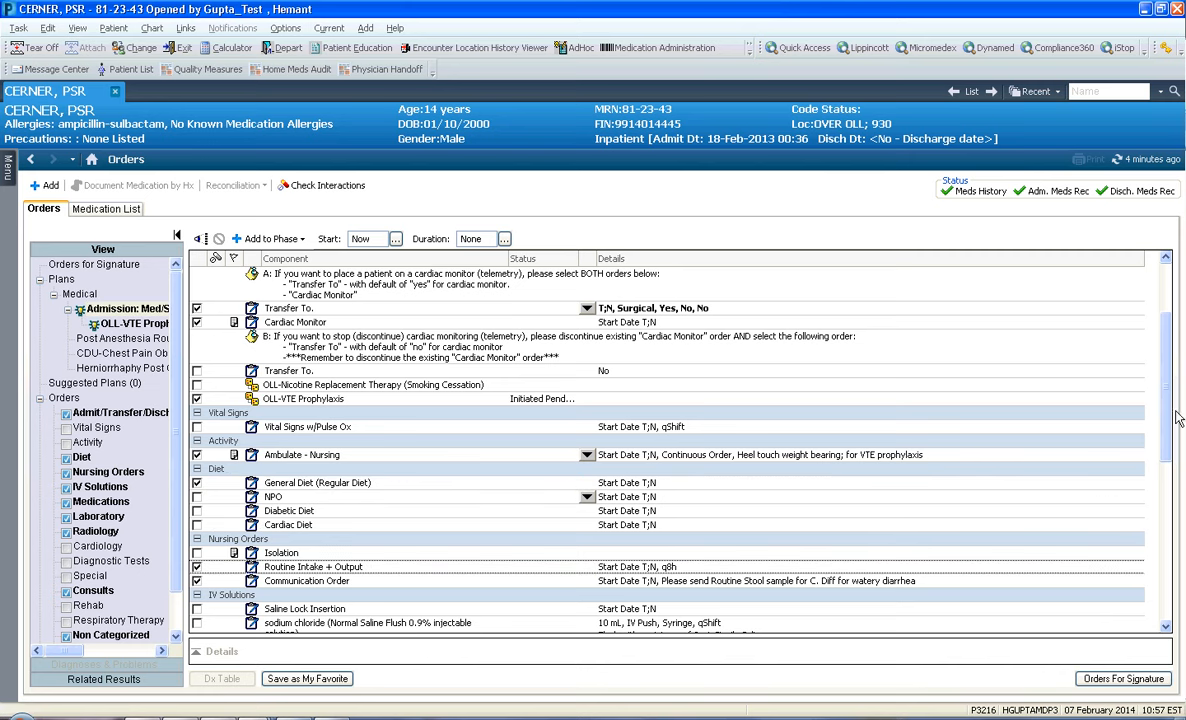
scroll(1170, 420, "down", 4)
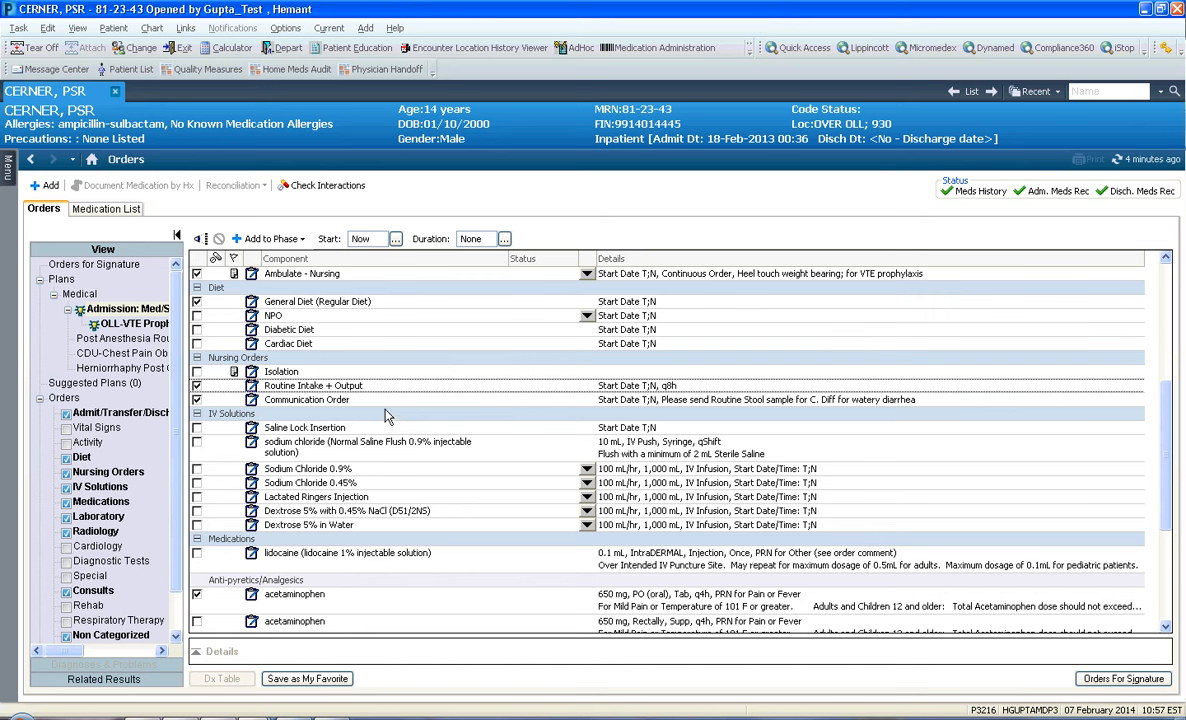
left_click(382, 403)
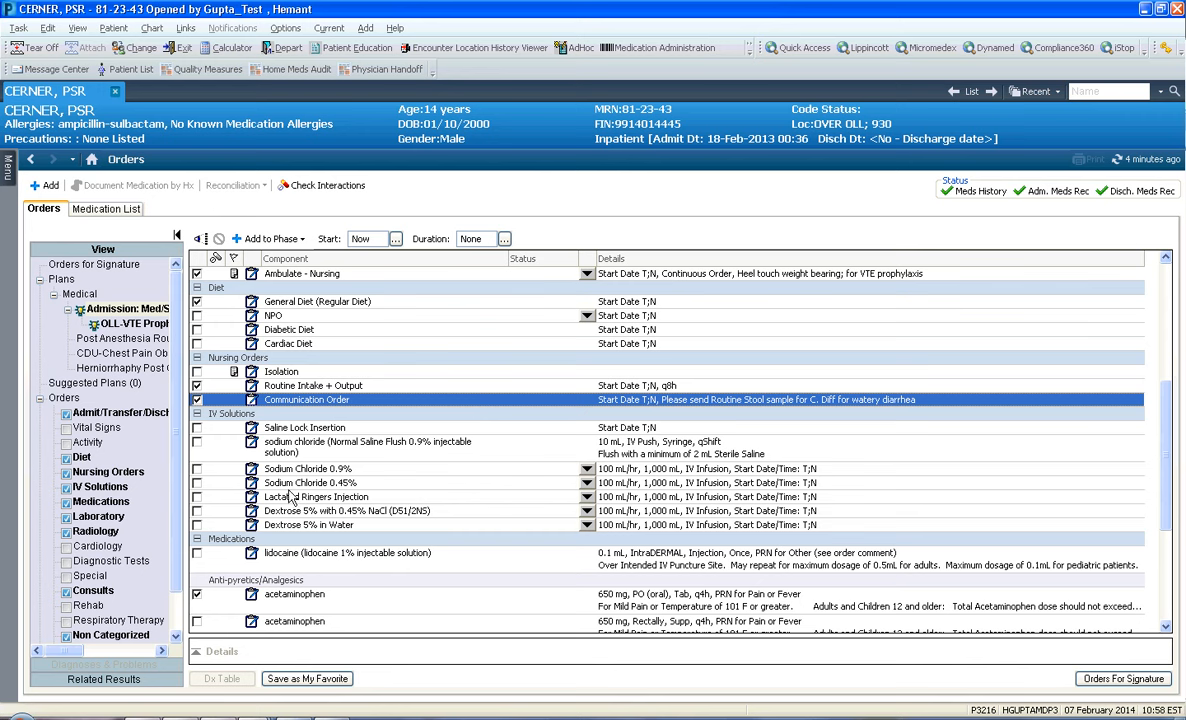
Include the Sodium Chloride 0.9% 1,000 mL infusion, set its rate to 80 mL/hr and collapse its details.
left_click(197, 469)
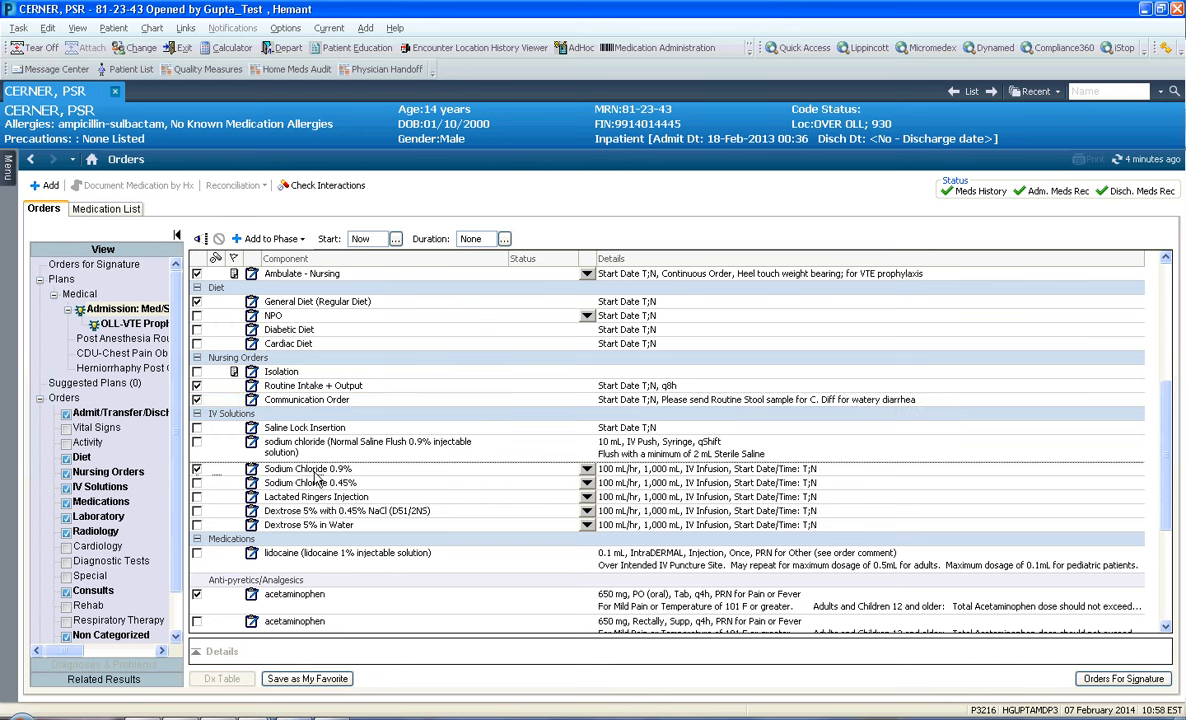
left_click(588, 470)
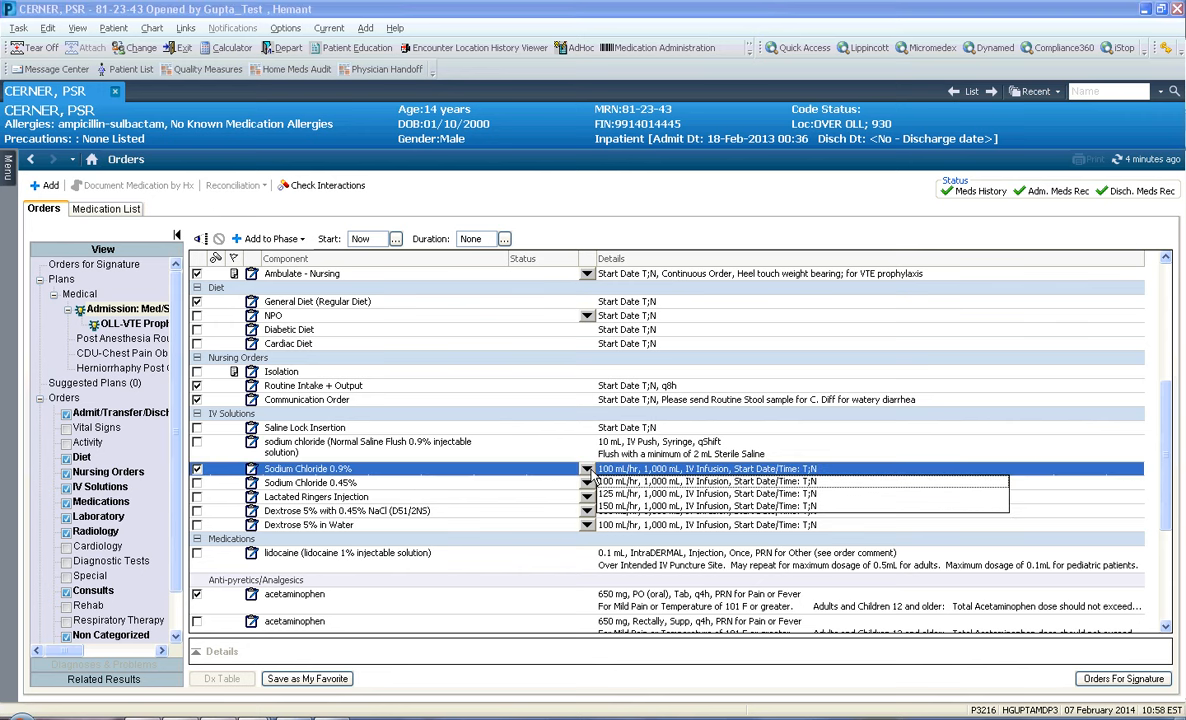
right_click(379, 471)
left_click(401, 478)
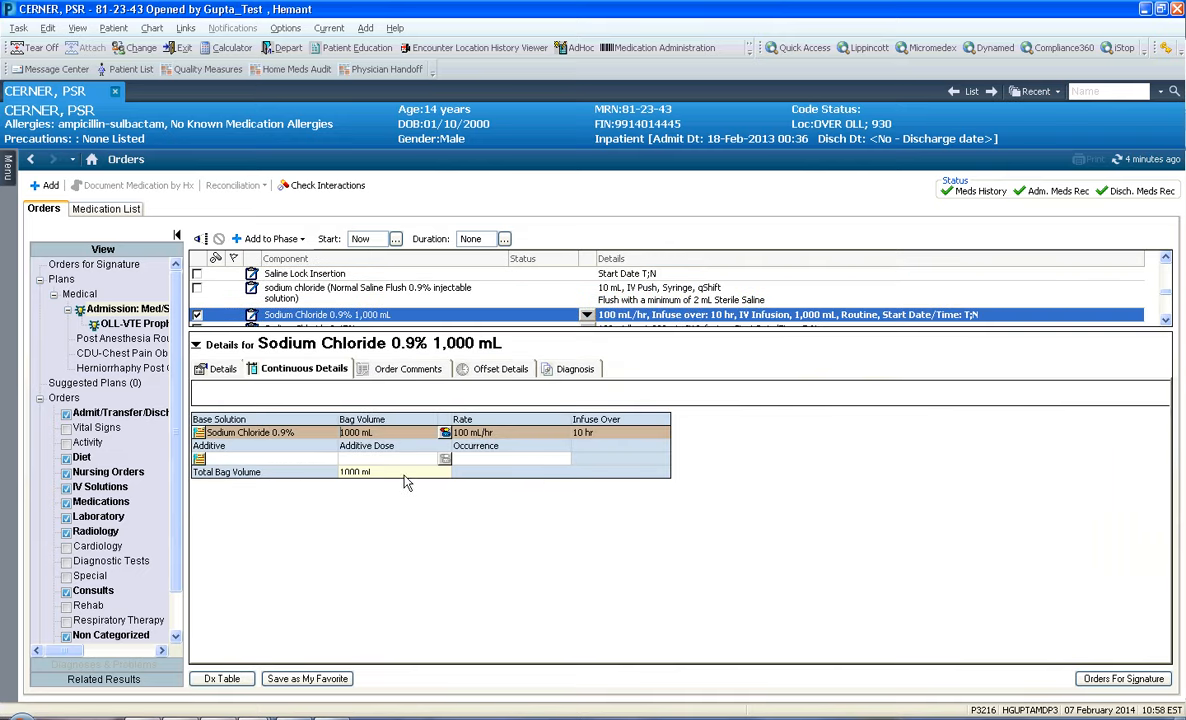
double_click(459, 432)
type("80")
left_click(198, 347)
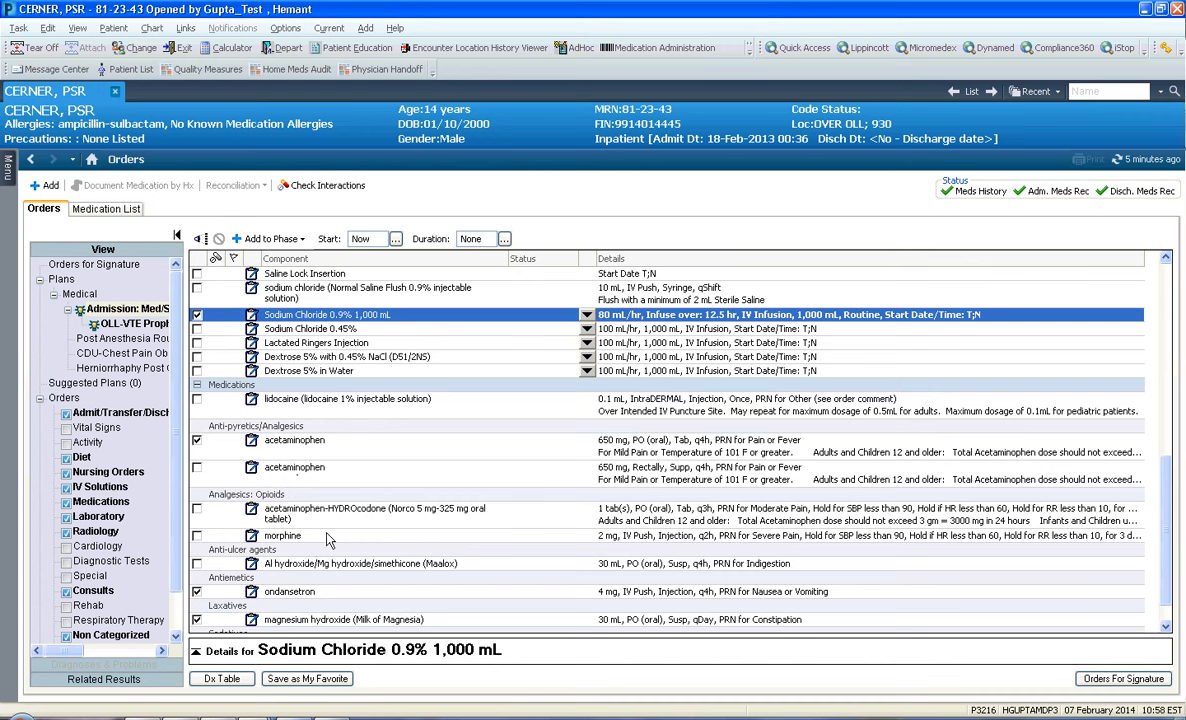
Include the acetaminophen-HYDROcodone (Norco 5 mg-325 mg oral tablet) order and review the rest of the plan.
left_click(197, 508)
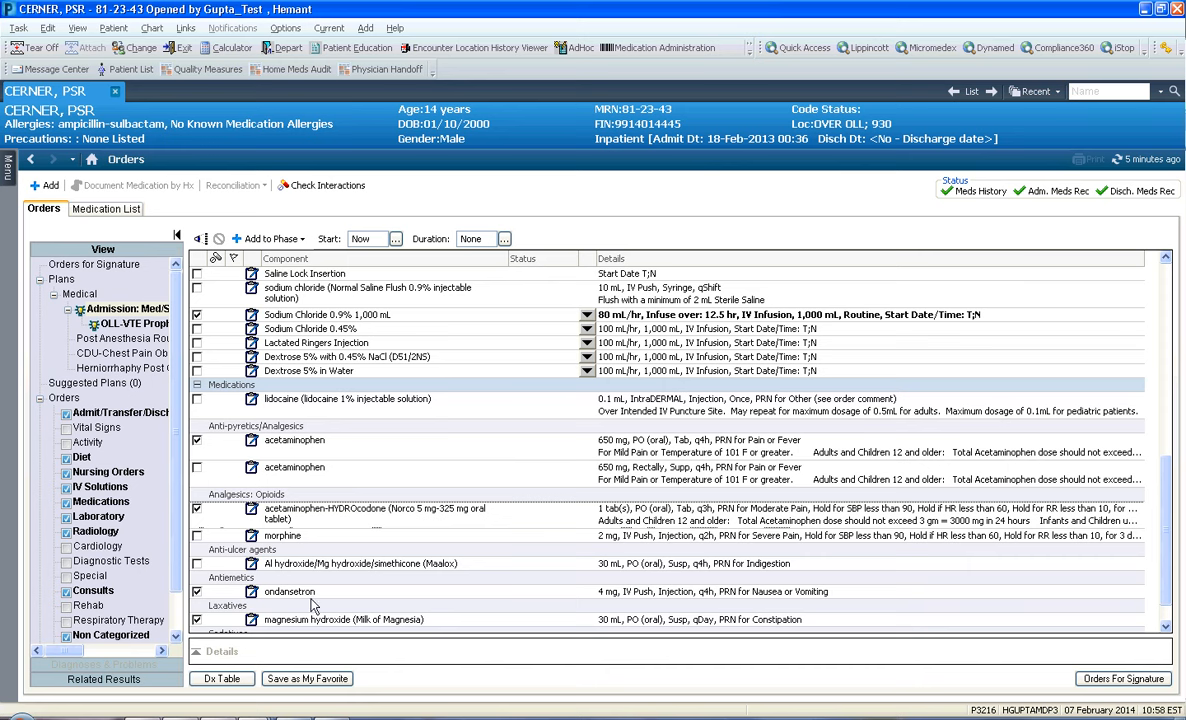
scroll(1080, 495, "down", 1)
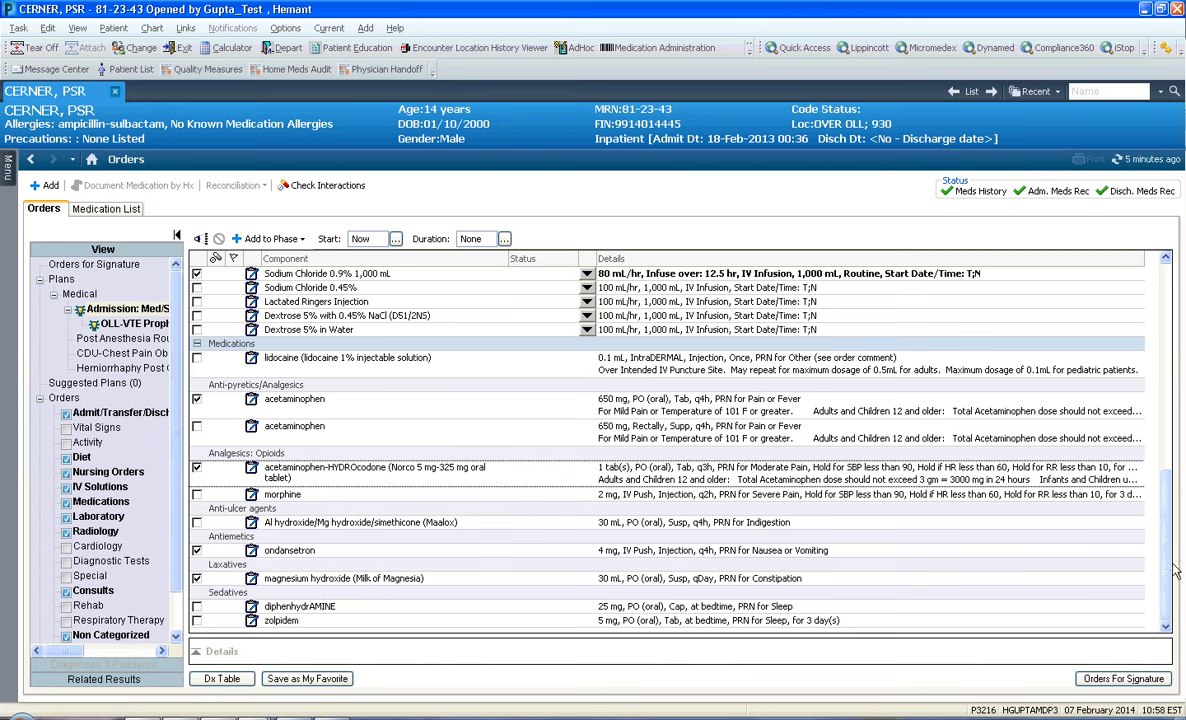
left_click_drag(1166, 562, 1177, 341)
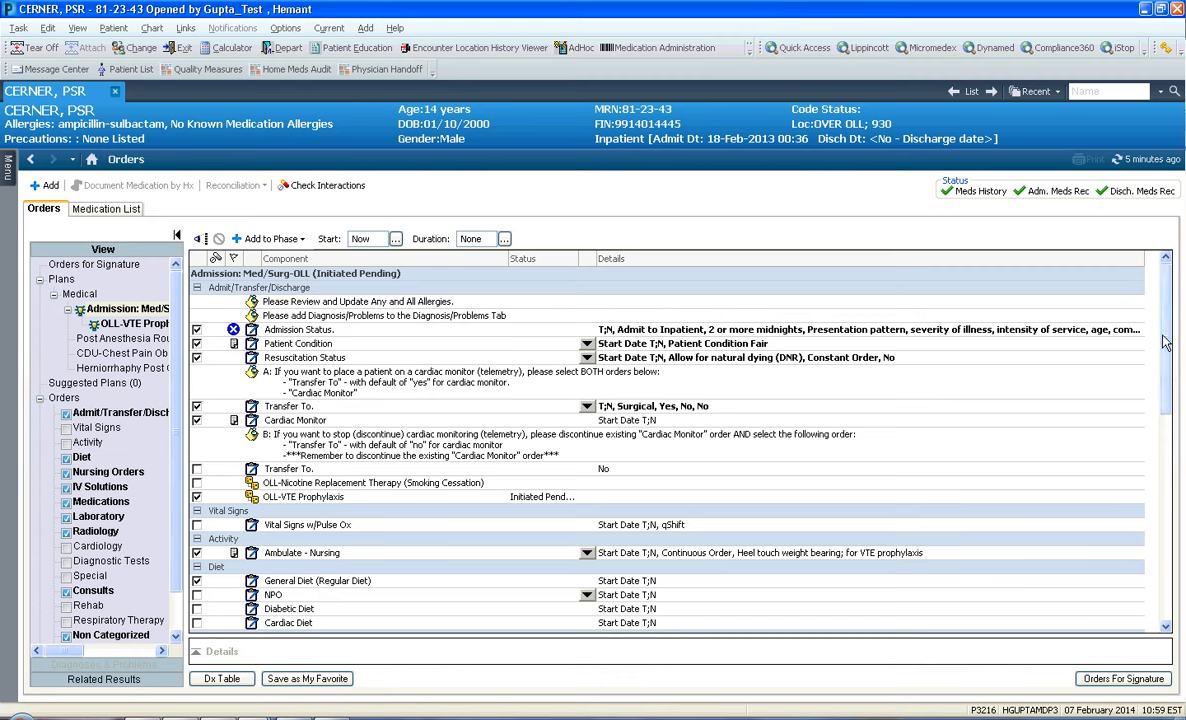
Add a BMP order to the phase from the Labs-OLL folder with the sentence Blood, Routine collect, T+1;0300.
left_click(259, 243)
left_click(277, 261)
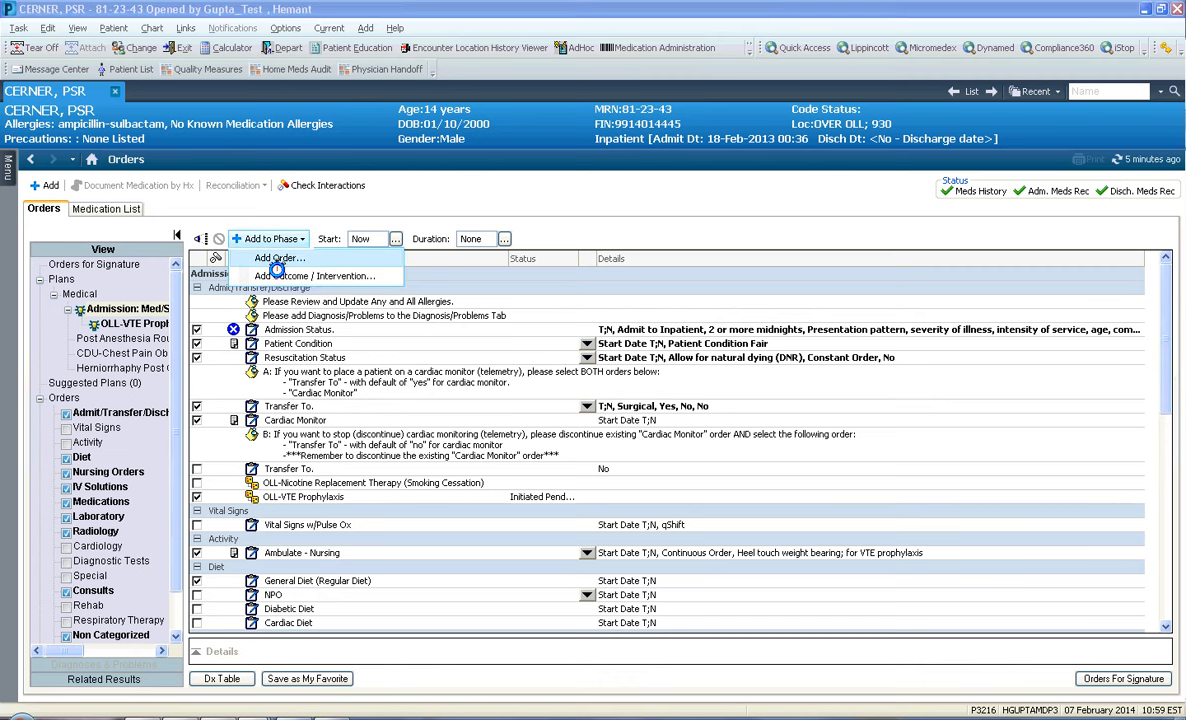
left_click_drag(316, 170, 428, 174)
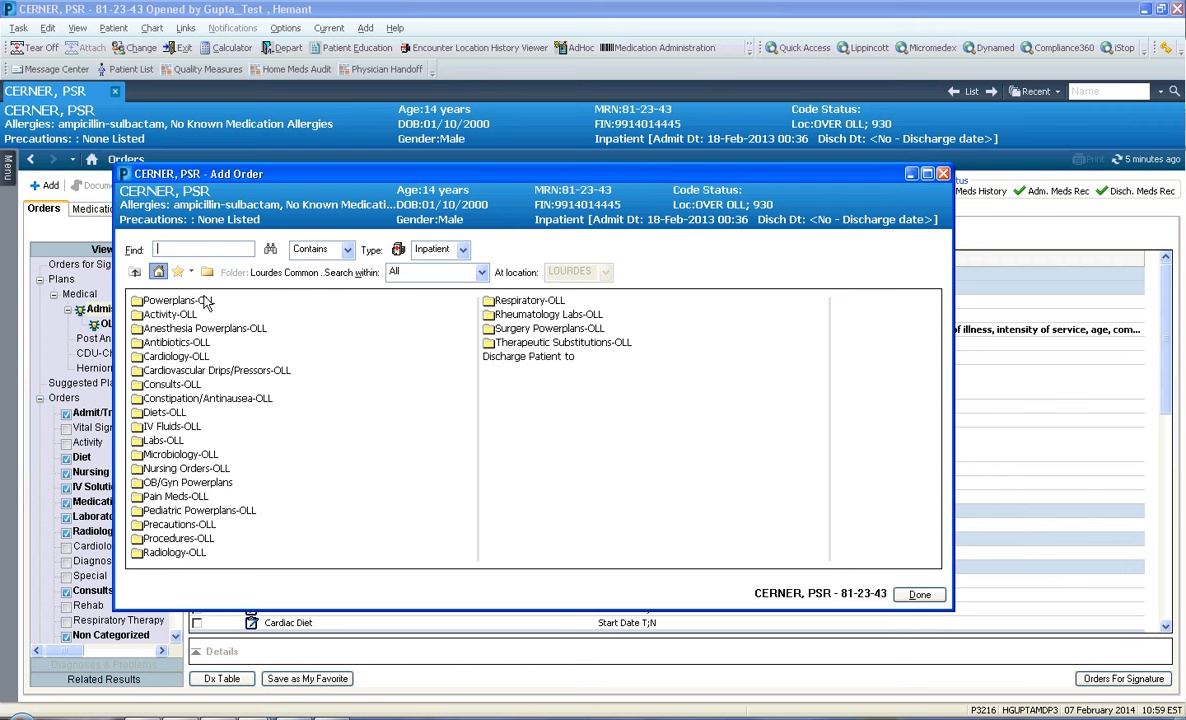
left_click(163, 441)
left_click(154, 372)
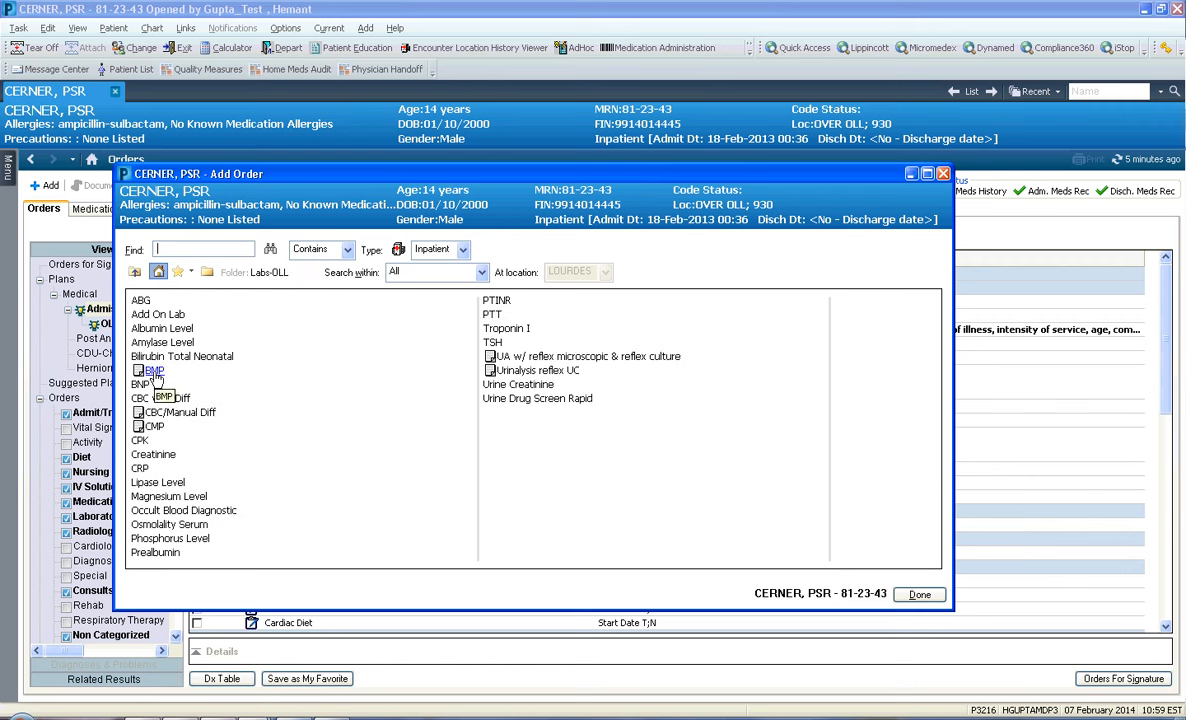
left_click(255, 242)
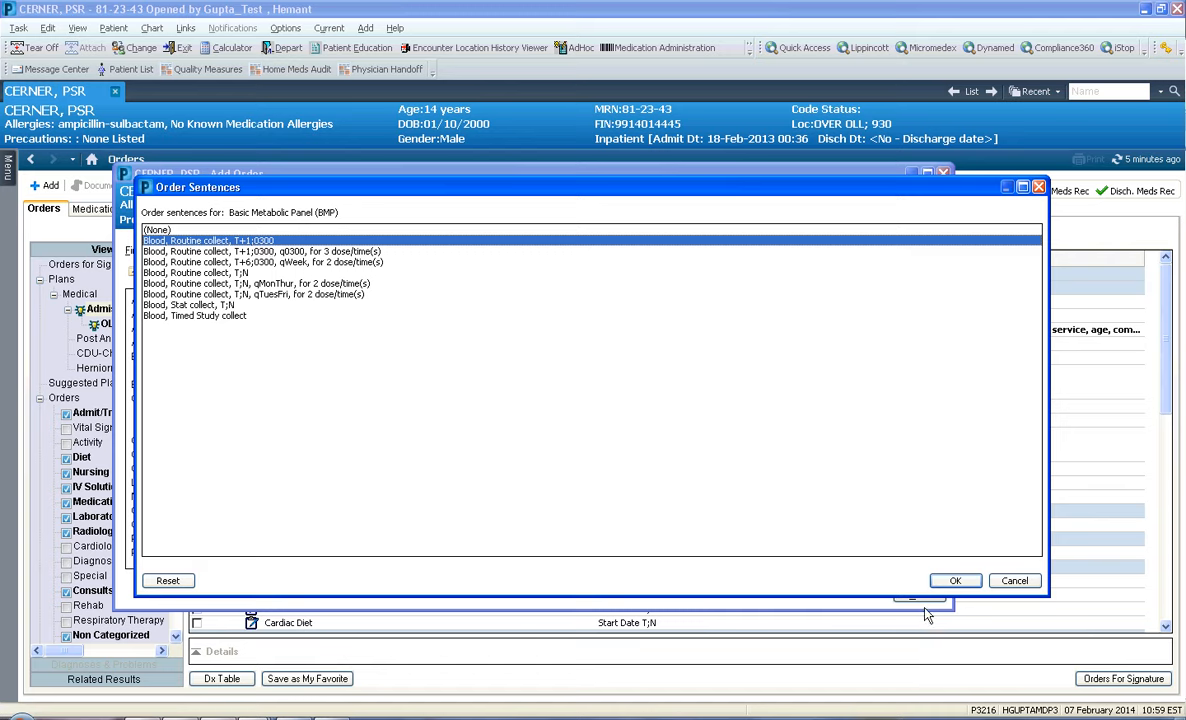
left_click(955, 580)
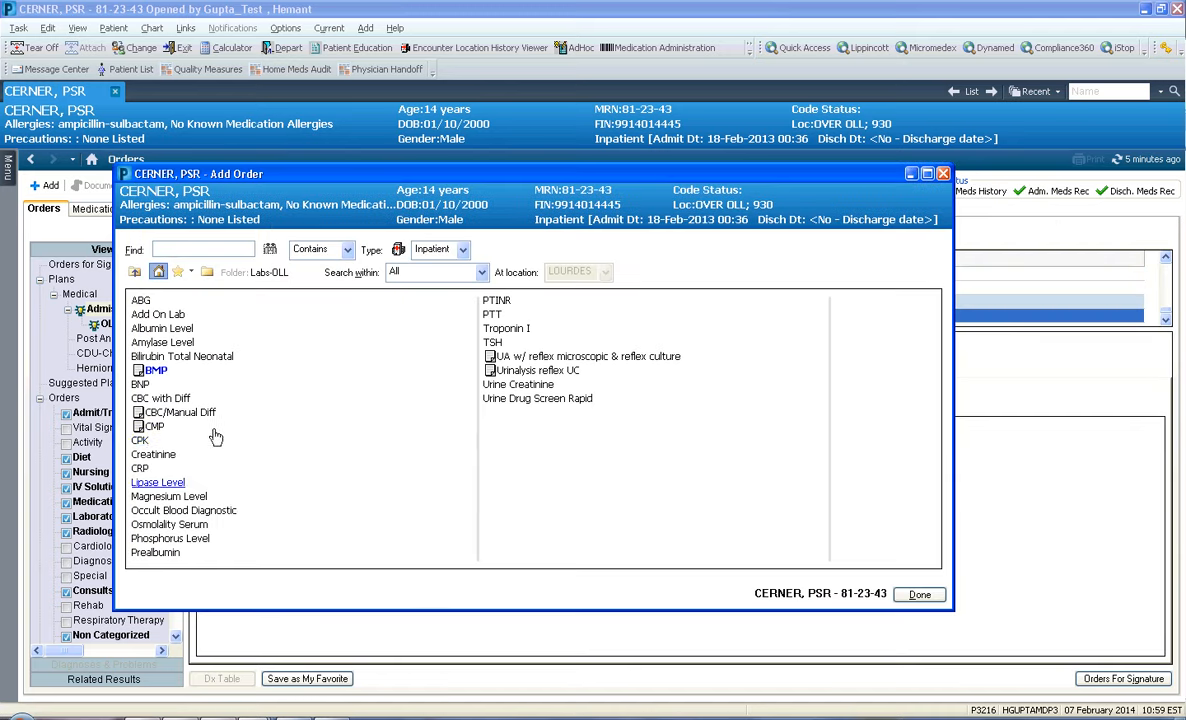
Add a CBC with Diff order with the sentence Blood, Routine collect, T+1;0300.
left_click(158, 398)
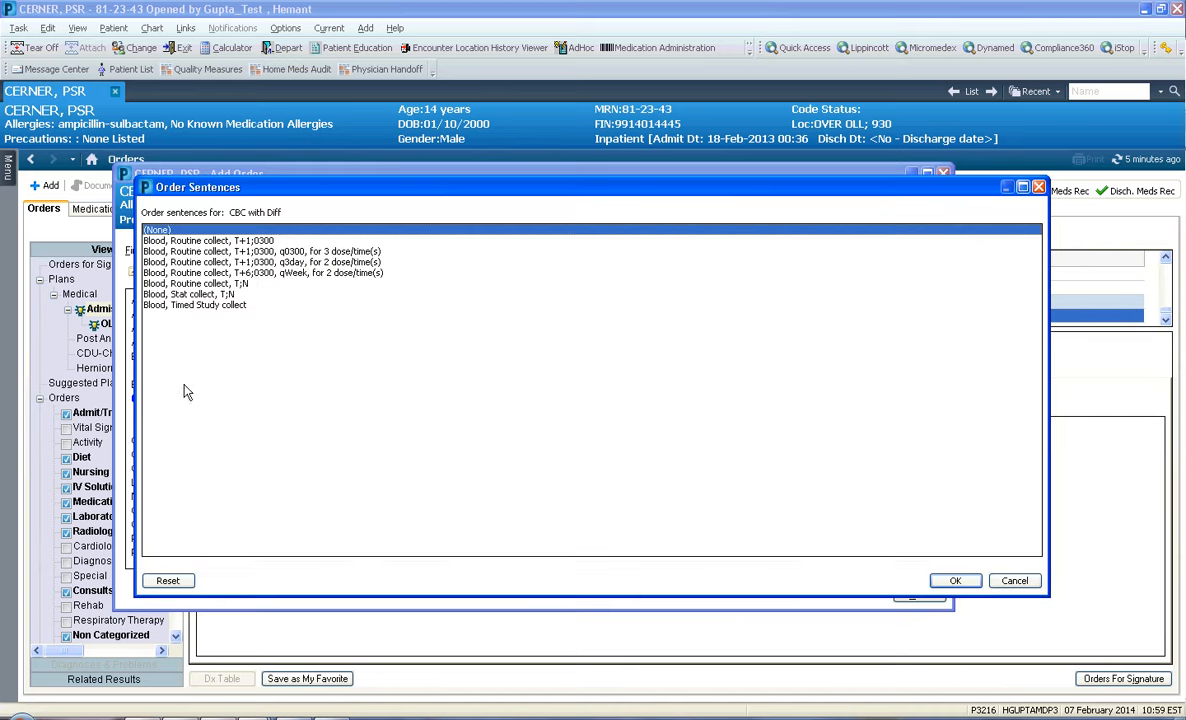
left_click(256, 241)
left_click(947, 580)
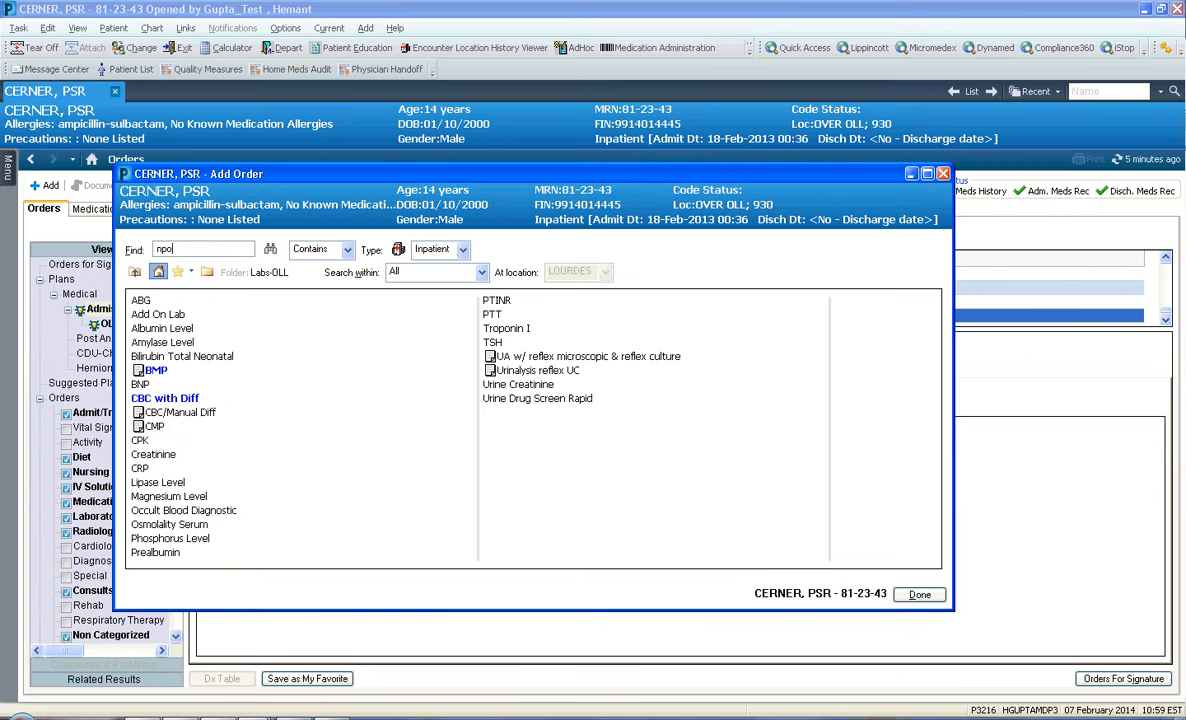
Search the order catalog for npo and add the NPO order with the sentence Start Date T;N, NPO after midnight.
key("Return")
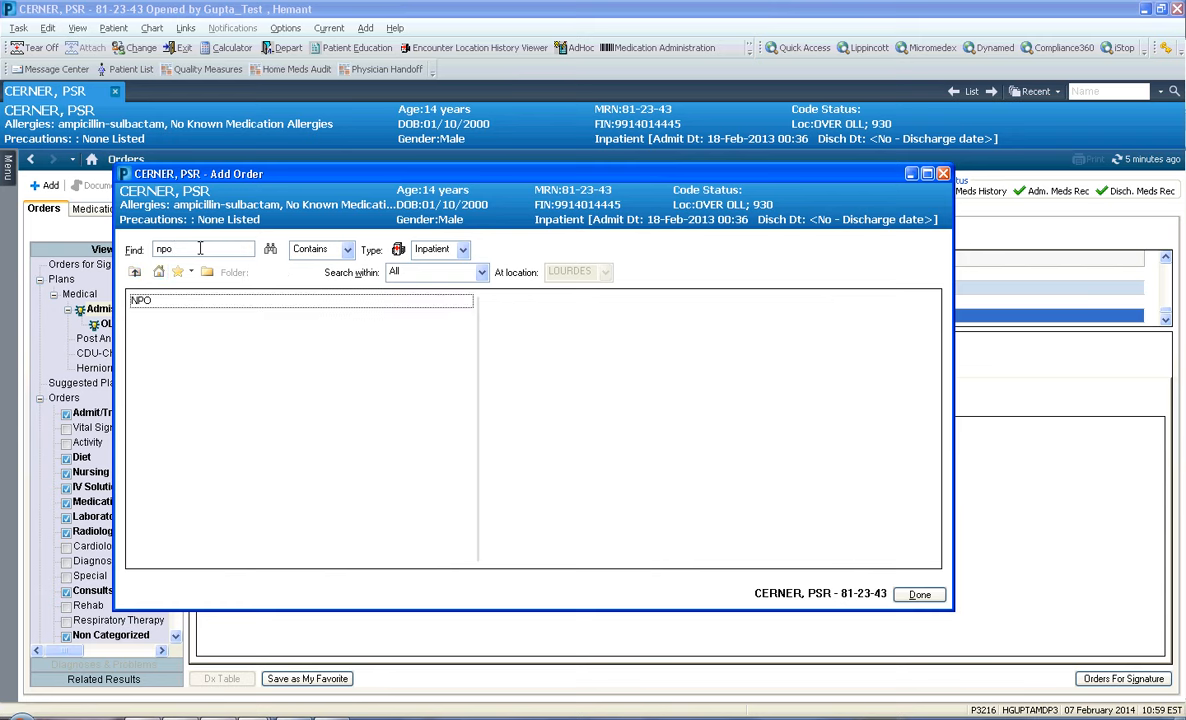
left_click(147, 302)
left_click(240, 283)
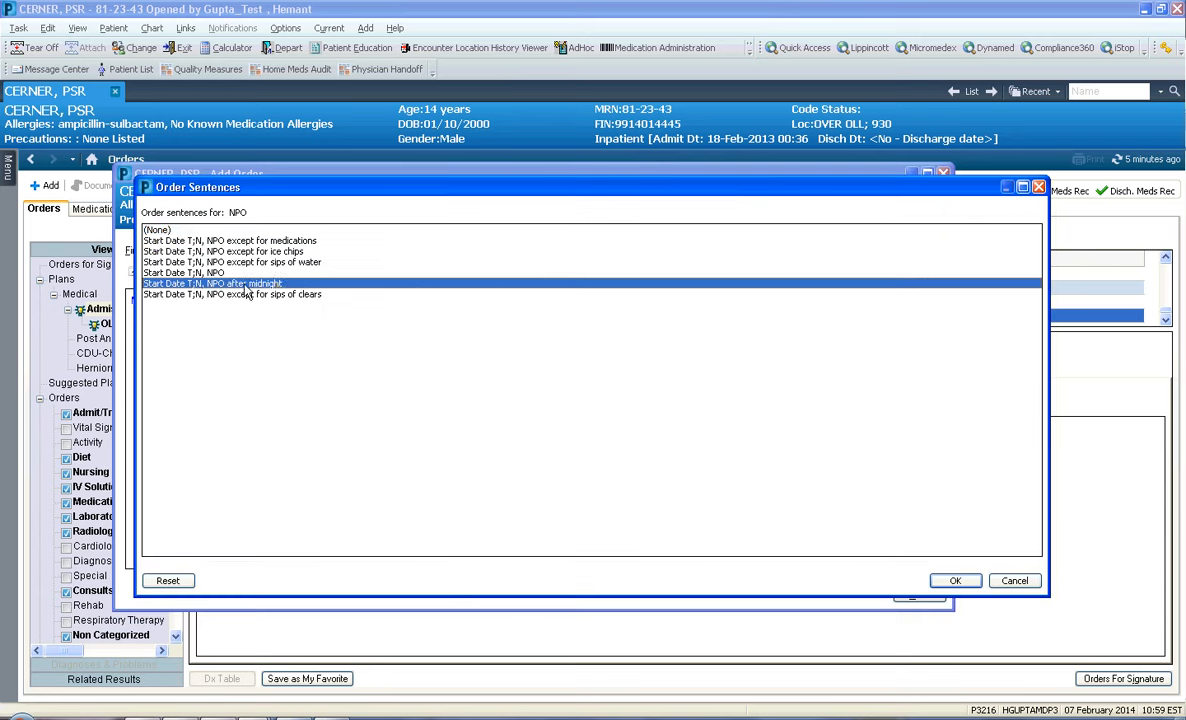
left_click(945, 580)
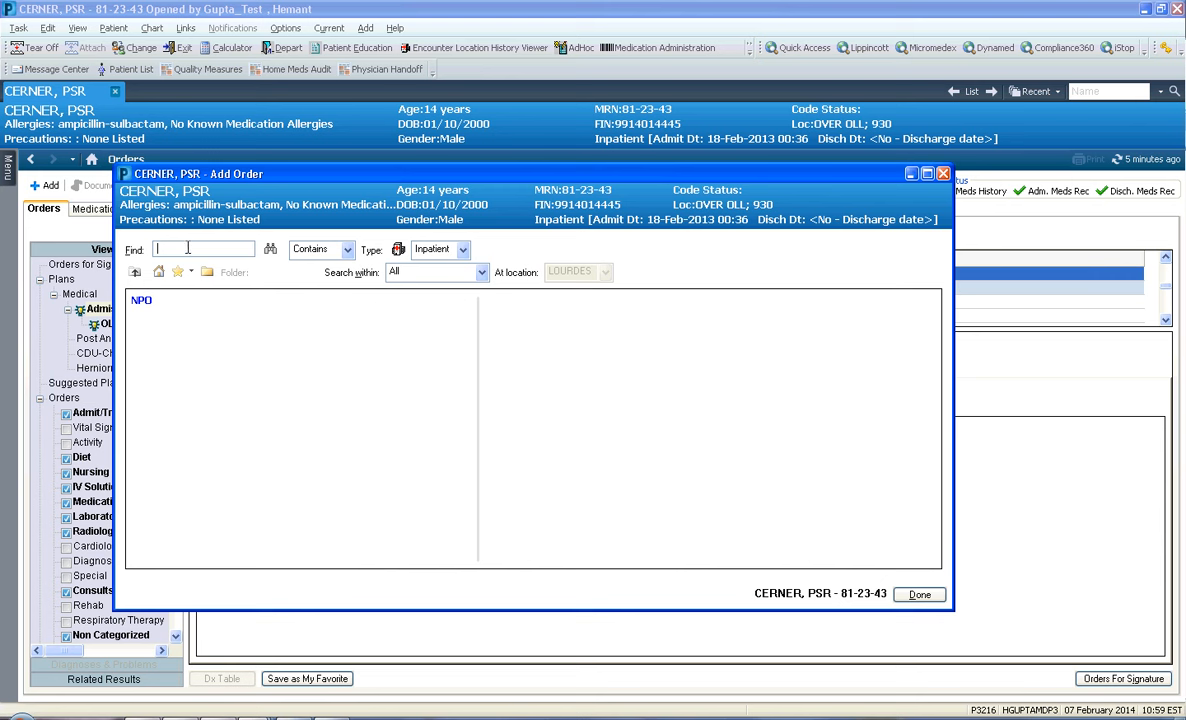
Find and add the EKG-OLL order with the sentence Start Date T;N, Pre Procedure, and finish adding orders.
key("Return")
left_click(150, 300)
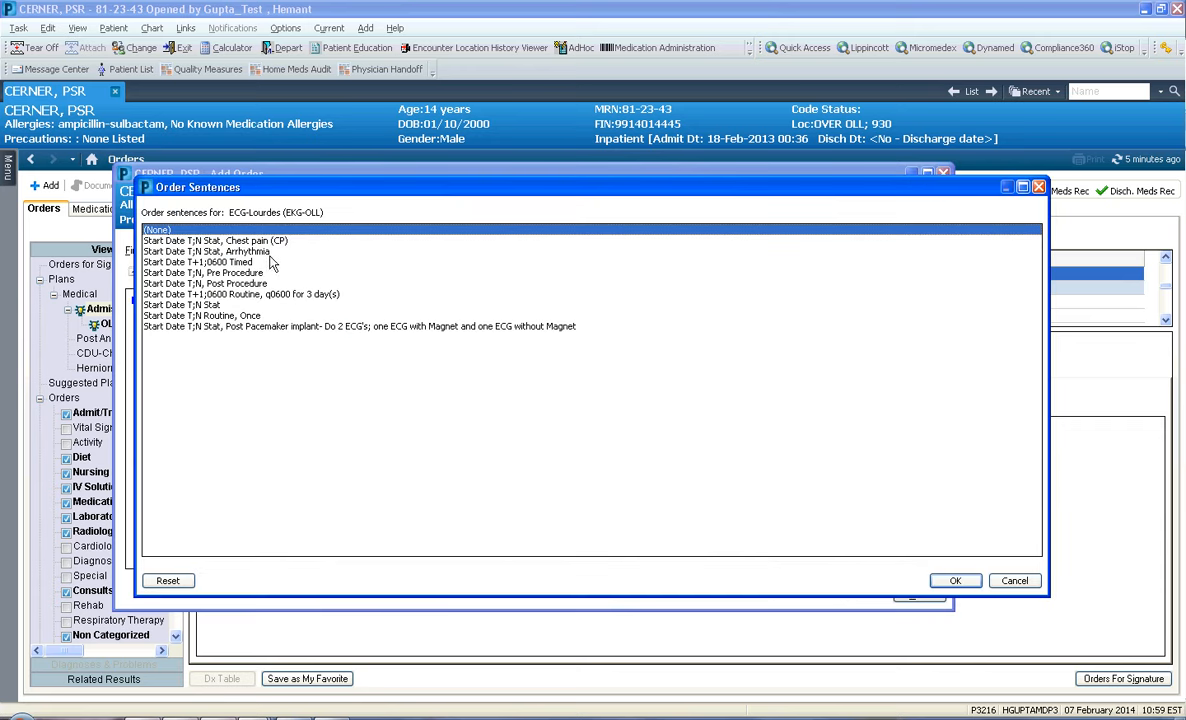
left_click(226, 273)
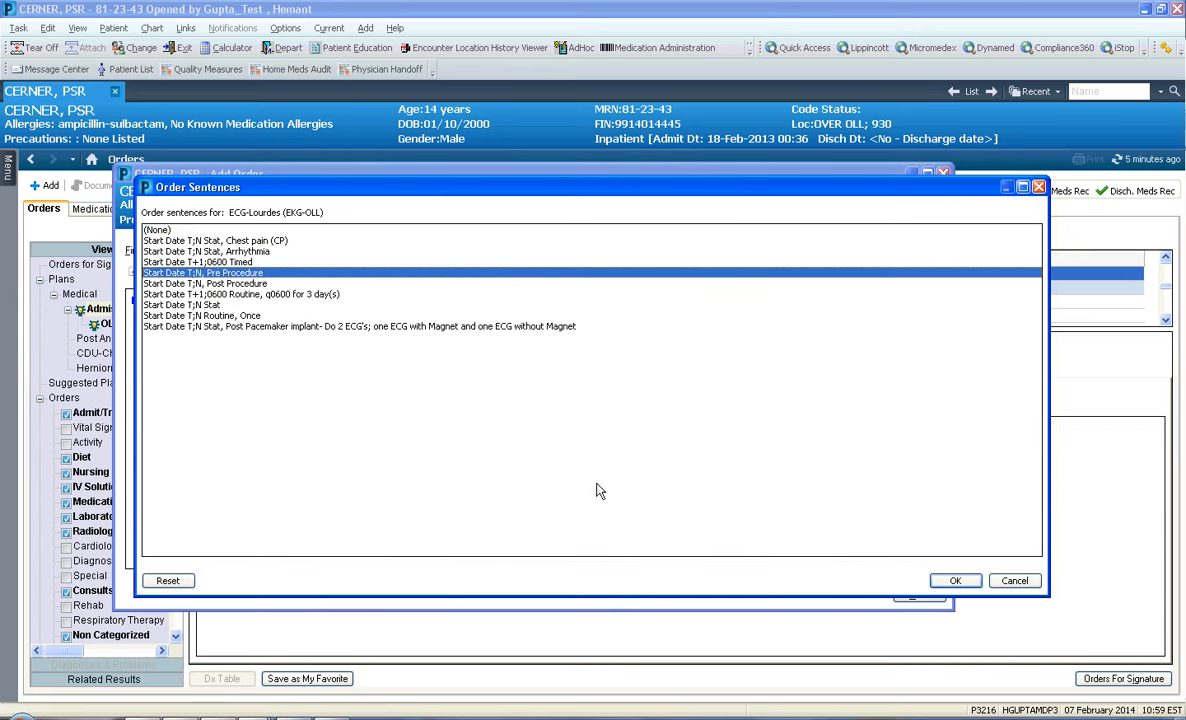
left_click(952, 581)
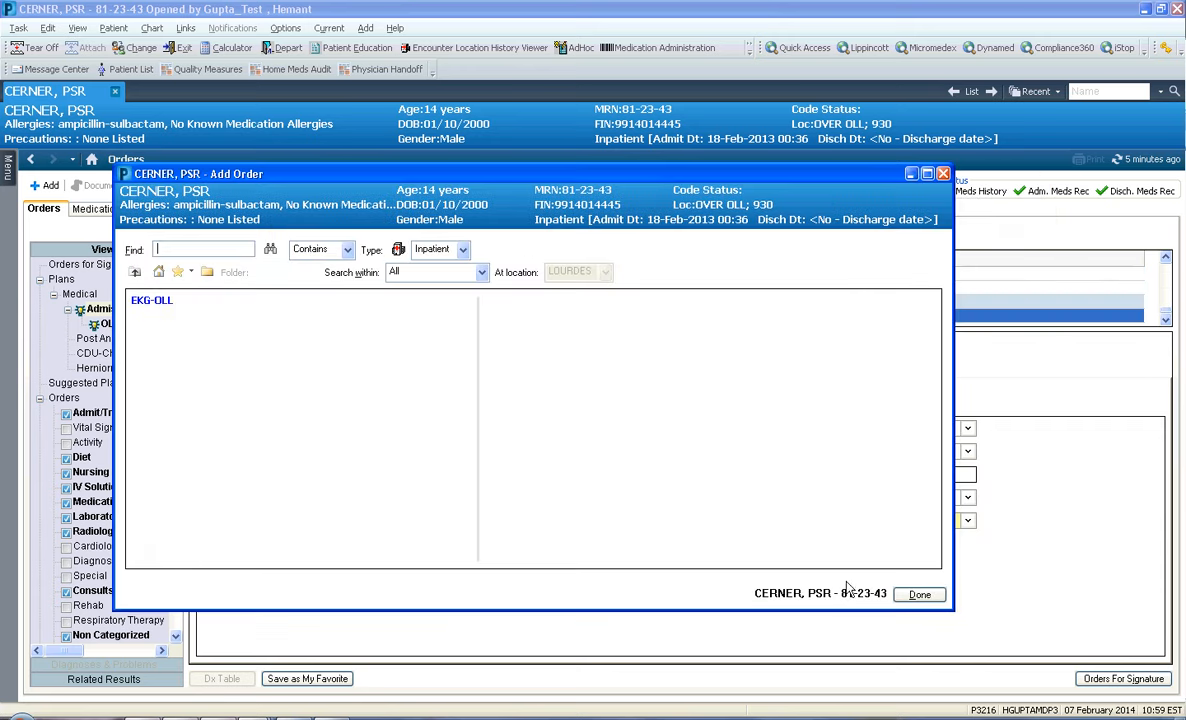
left_click(919, 594)
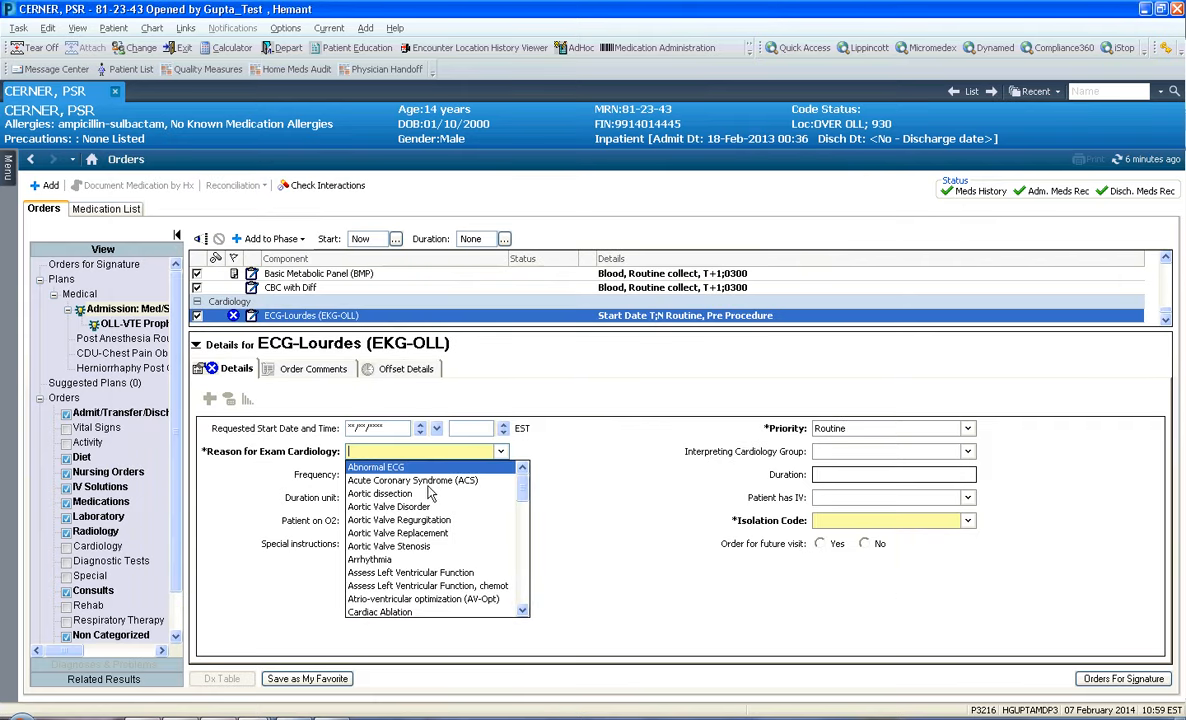
Complete the ECG-Lourdes (EKG-OLL) details with Reason for Exam Cardiology set to Pre Surgical clearance and Isolation Code to Standard.
left_click_drag(522, 484, 520, 580)
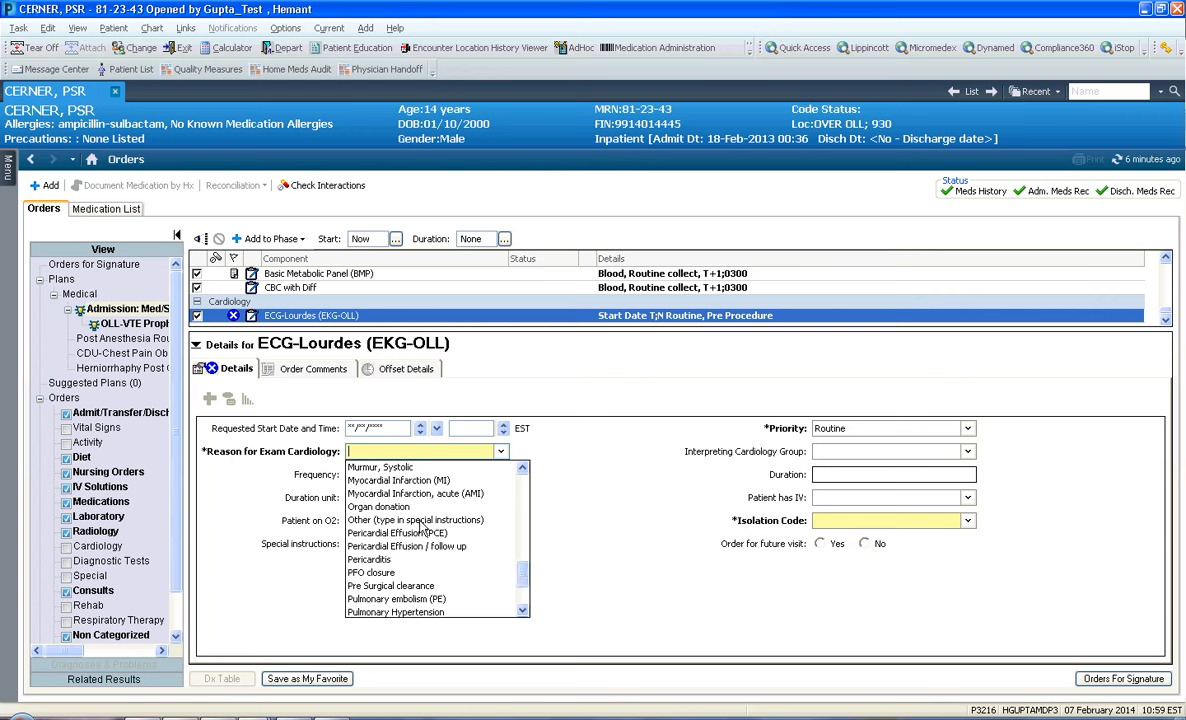
left_click(405, 586)
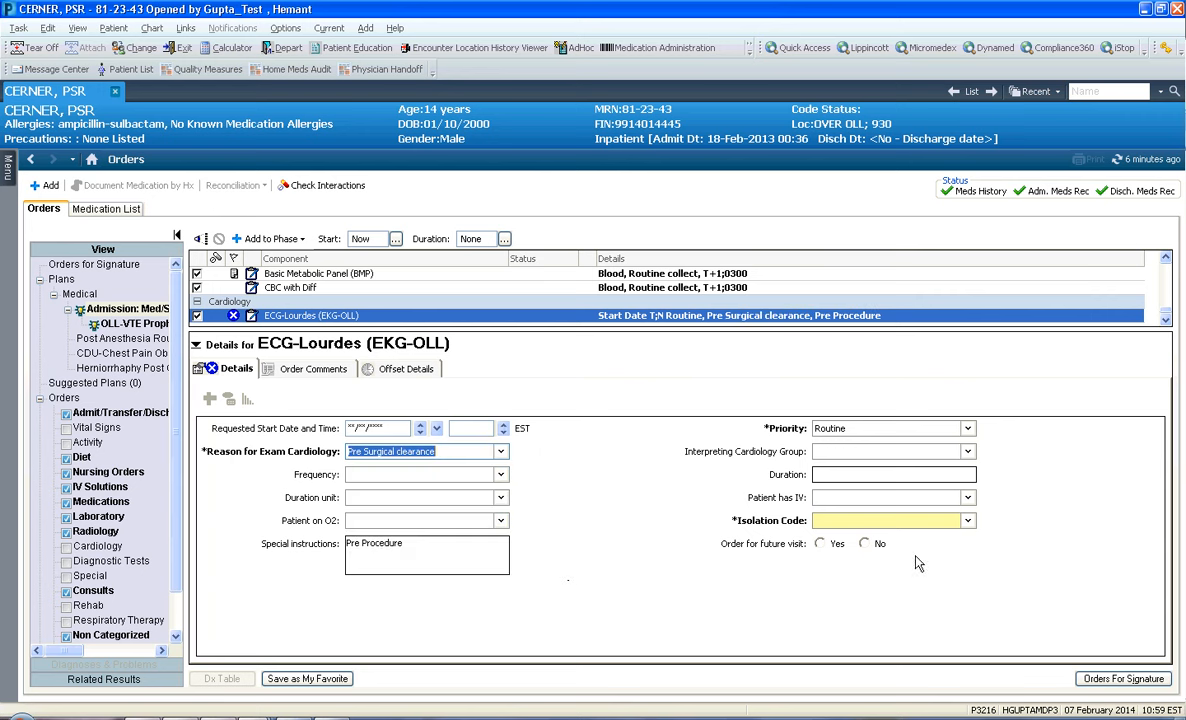
left_click(967, 521)
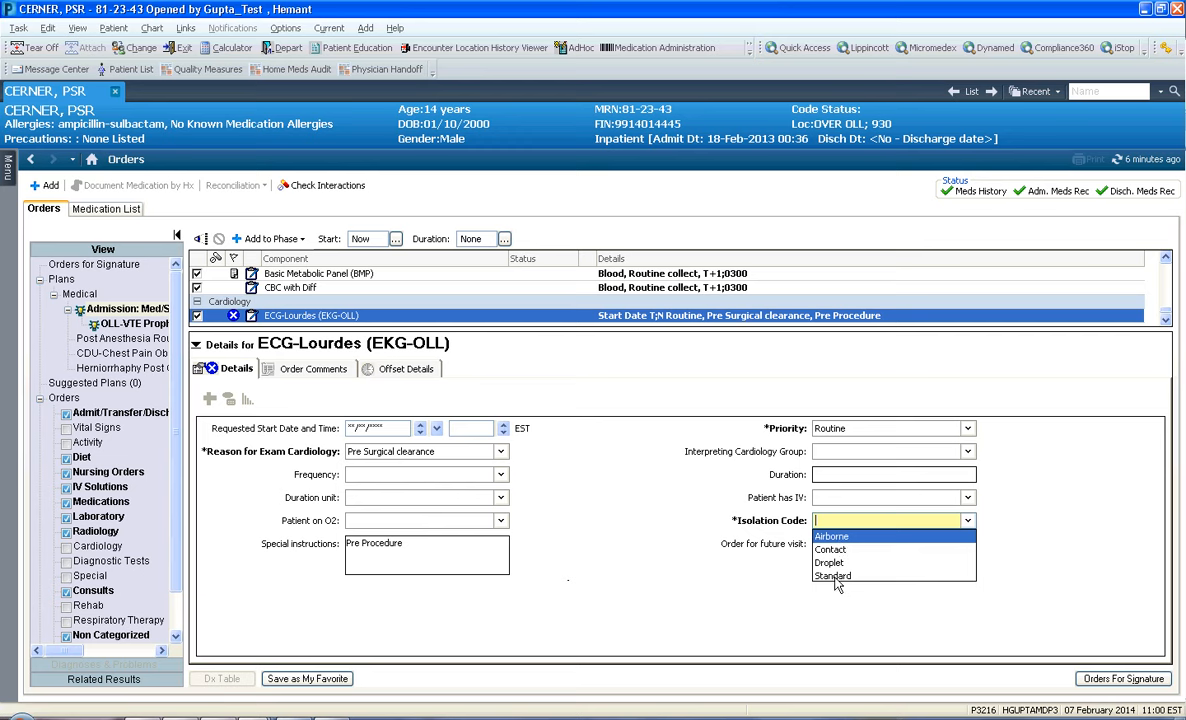
left_click(836, 577)
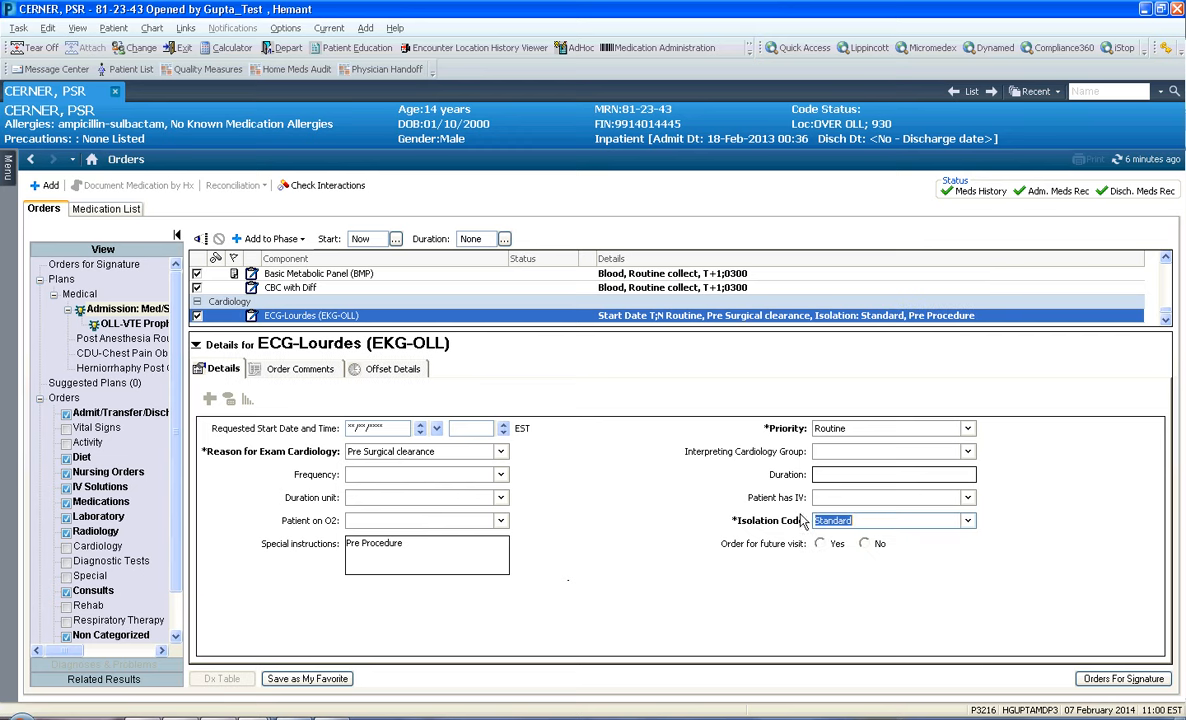
Review the selected components of the Admission: Med/Surg-OLL plan from Admit/Transfer/Discharge through Cardiology.
left_click(197, 345)
left_click(1168, 537)
left_click_drag(1168, 537, 1160, 316)
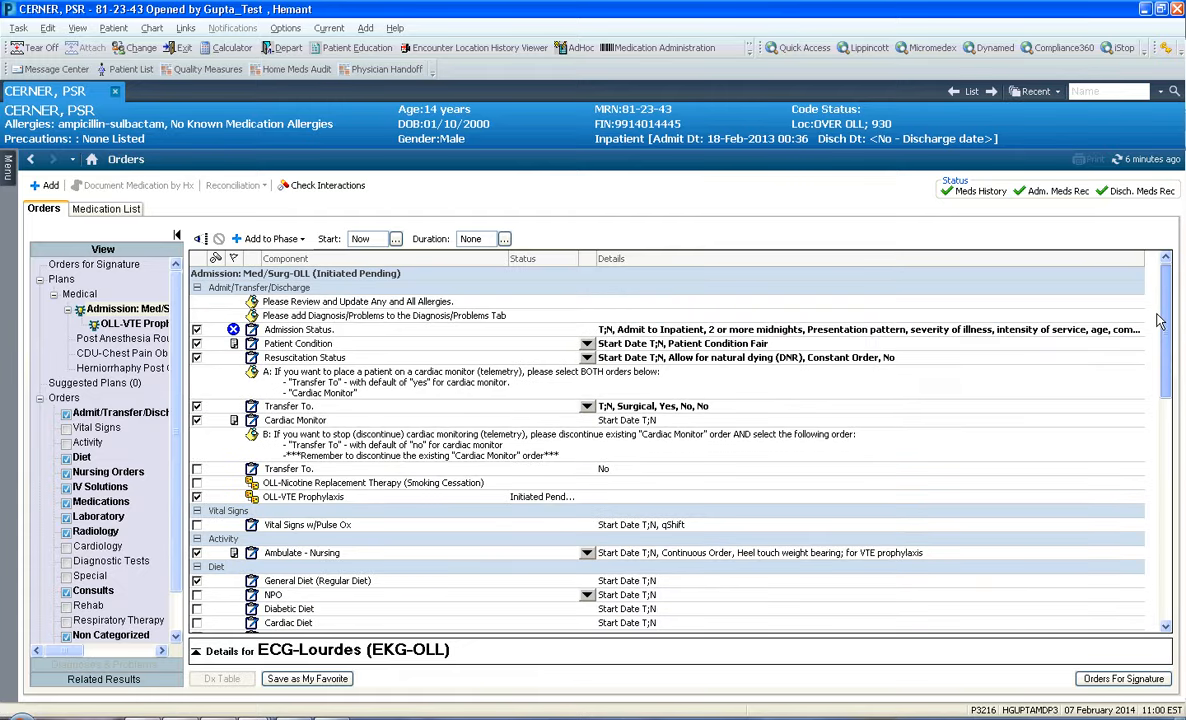
mouse_move(233, 329)
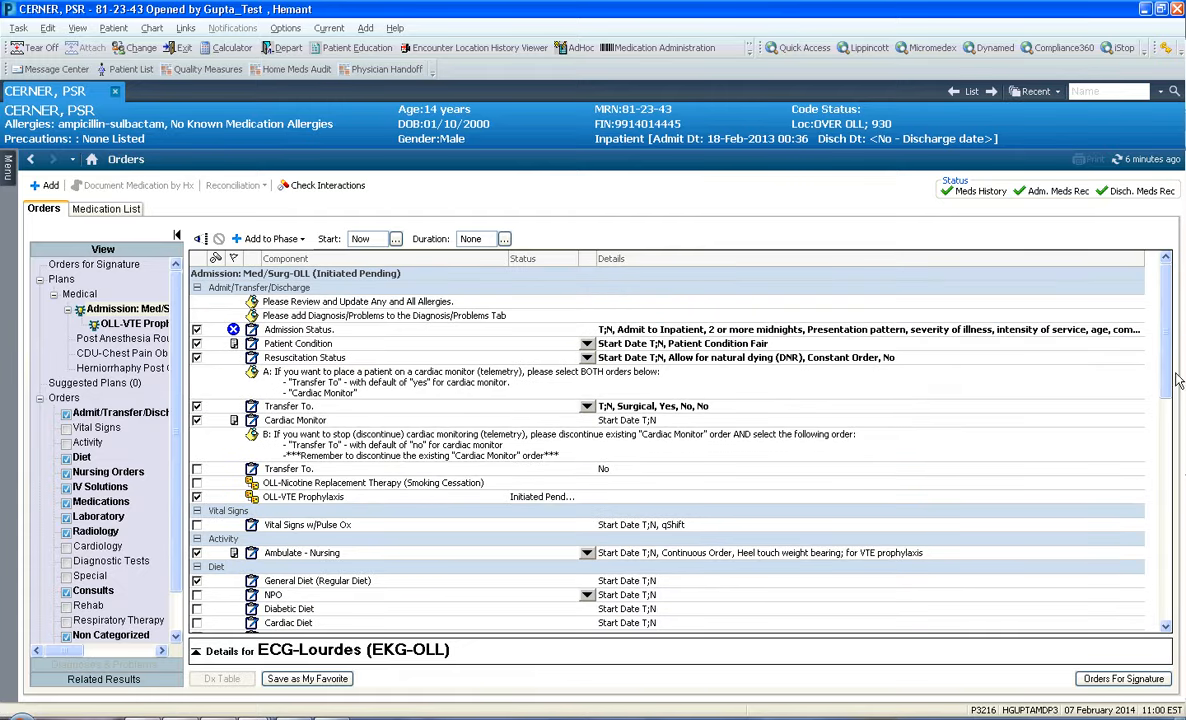
left_click(1163, 527)
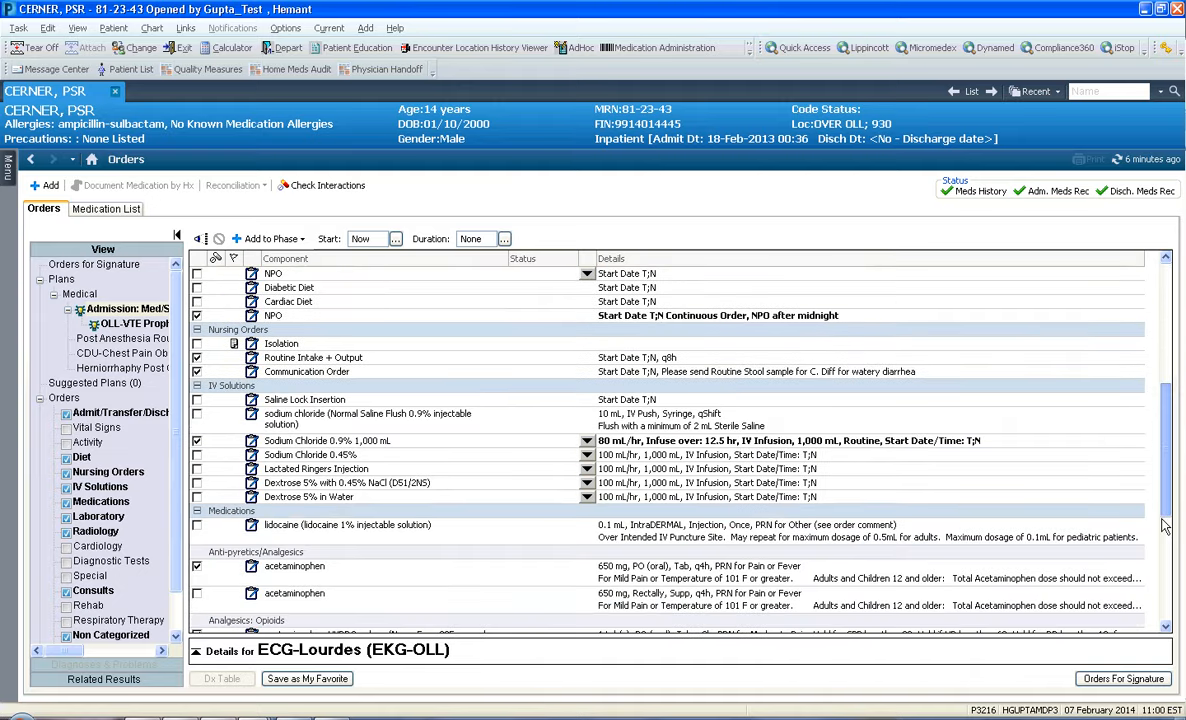
left_click(1163, 527)
left_click(1163, 527)
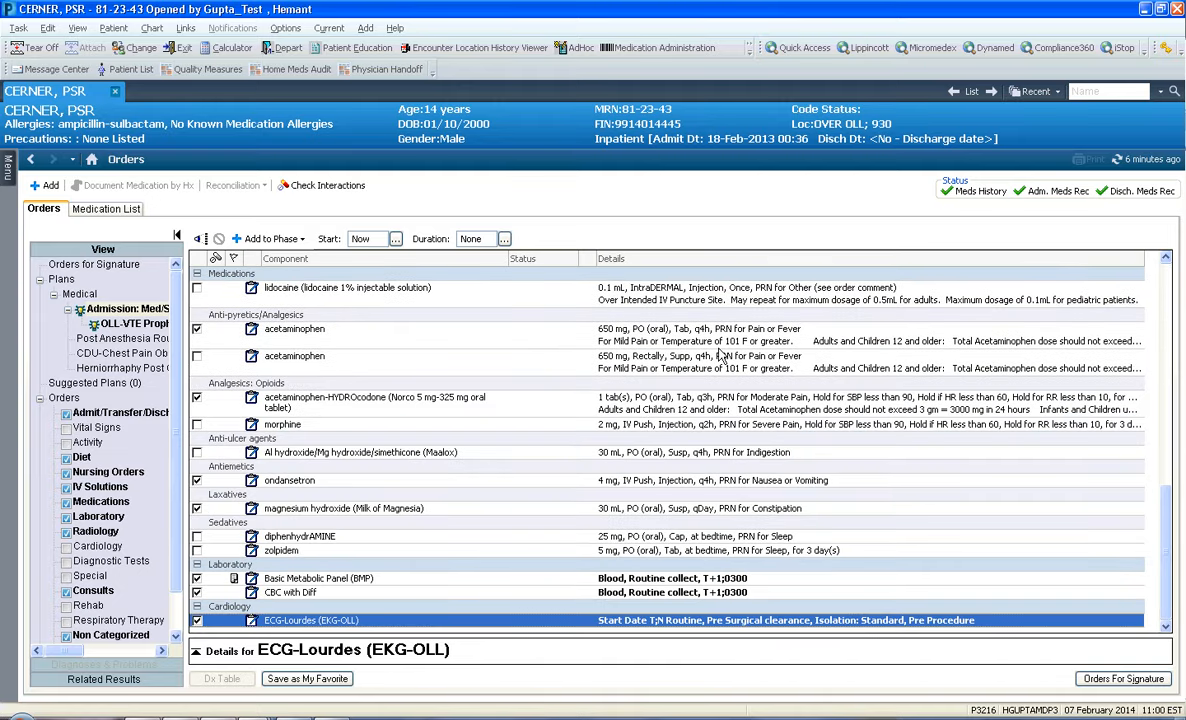
left_click(290, 239)
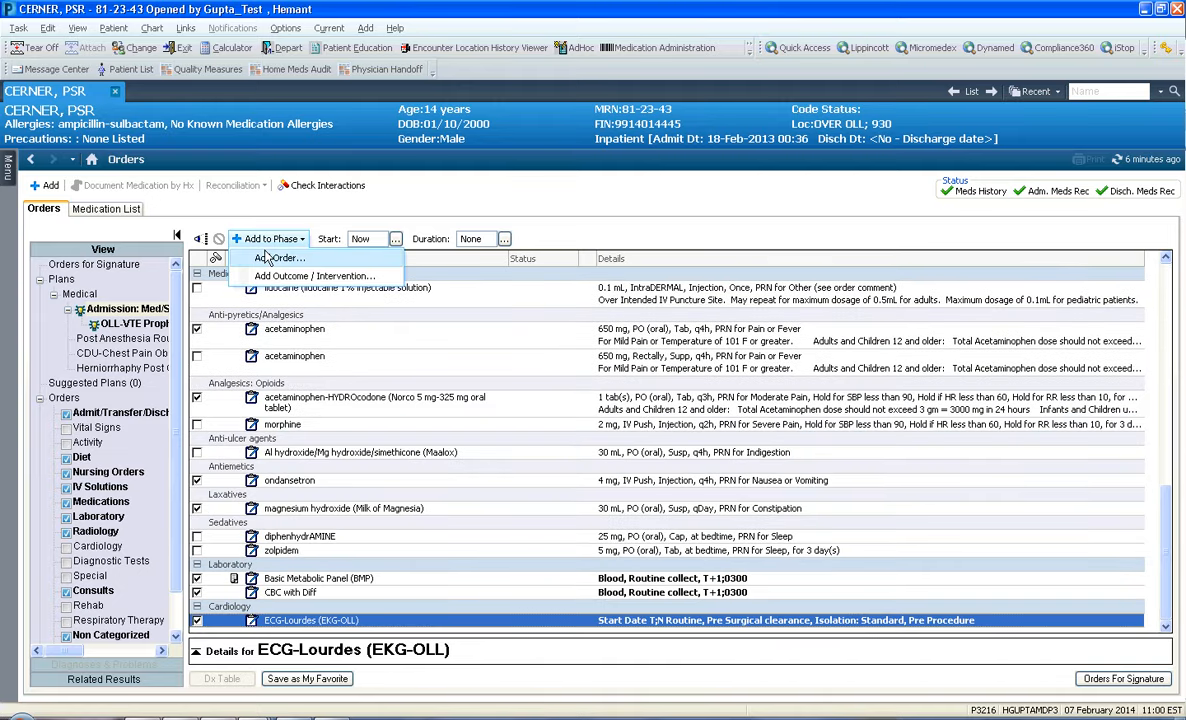
left_click(722, 235)
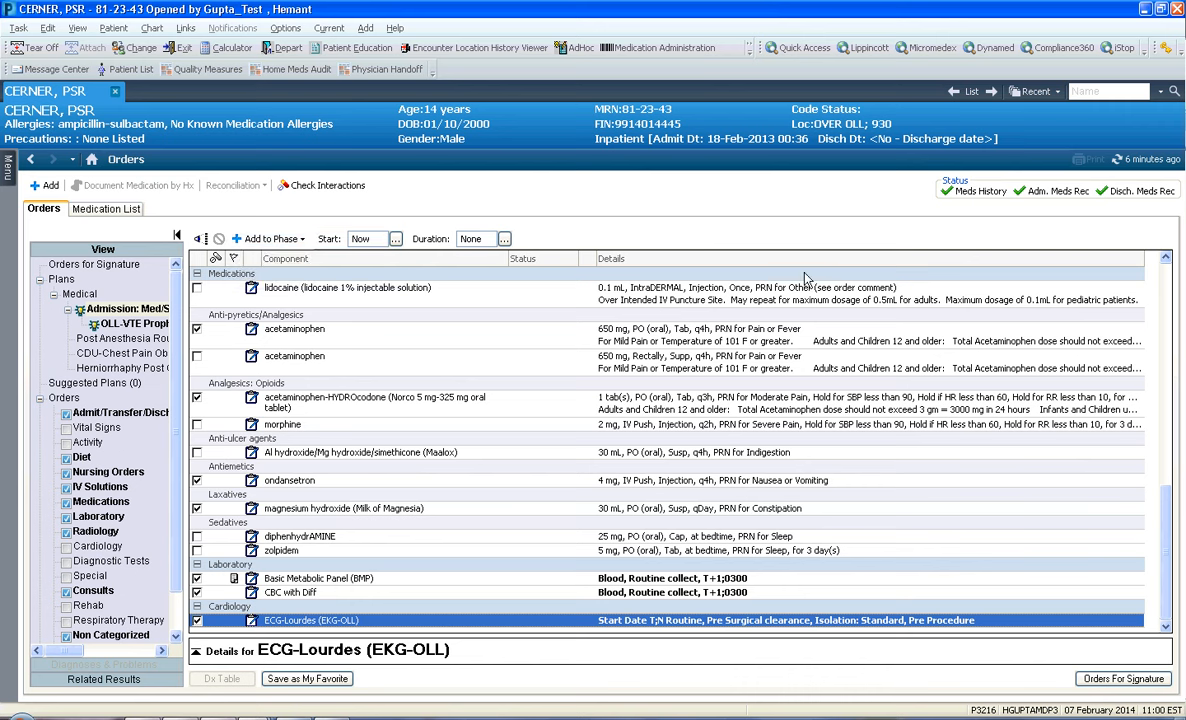
Move the plan to Orders for Signature and complete the missing Admission Status detail by adding the diagnosis Cellulitis, code 682.9.
left_click(1104, 682)
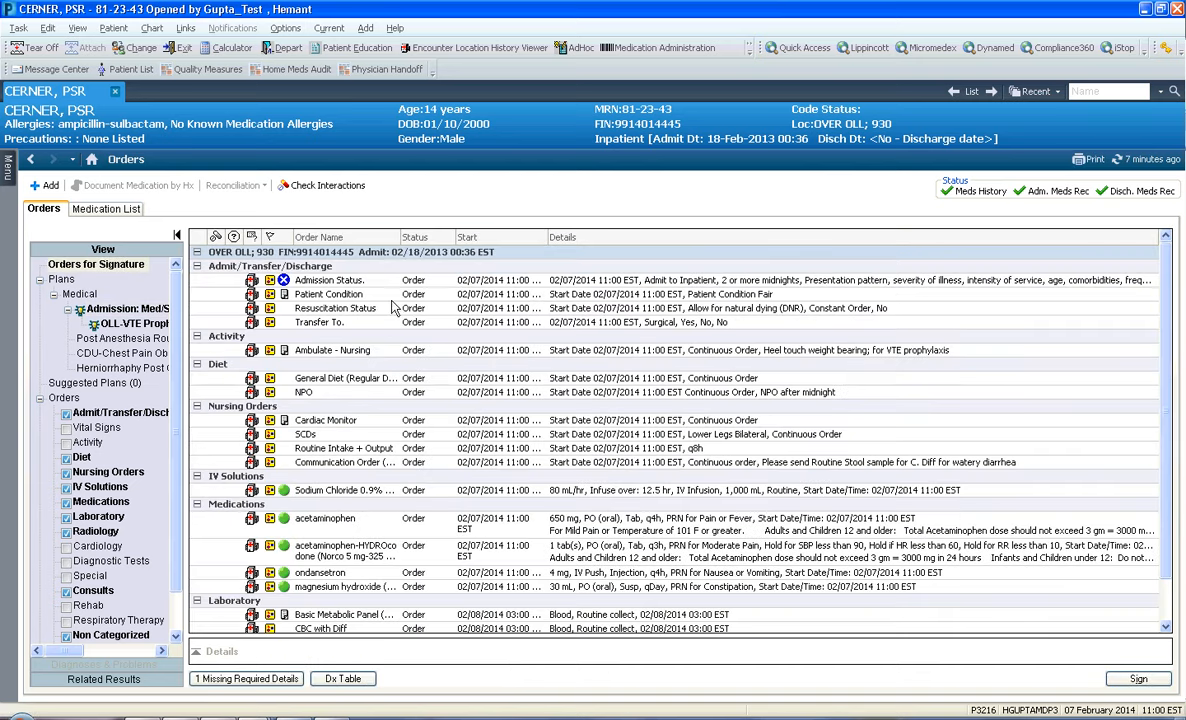
mouse_move(286, 284)
left_click(242, 679)
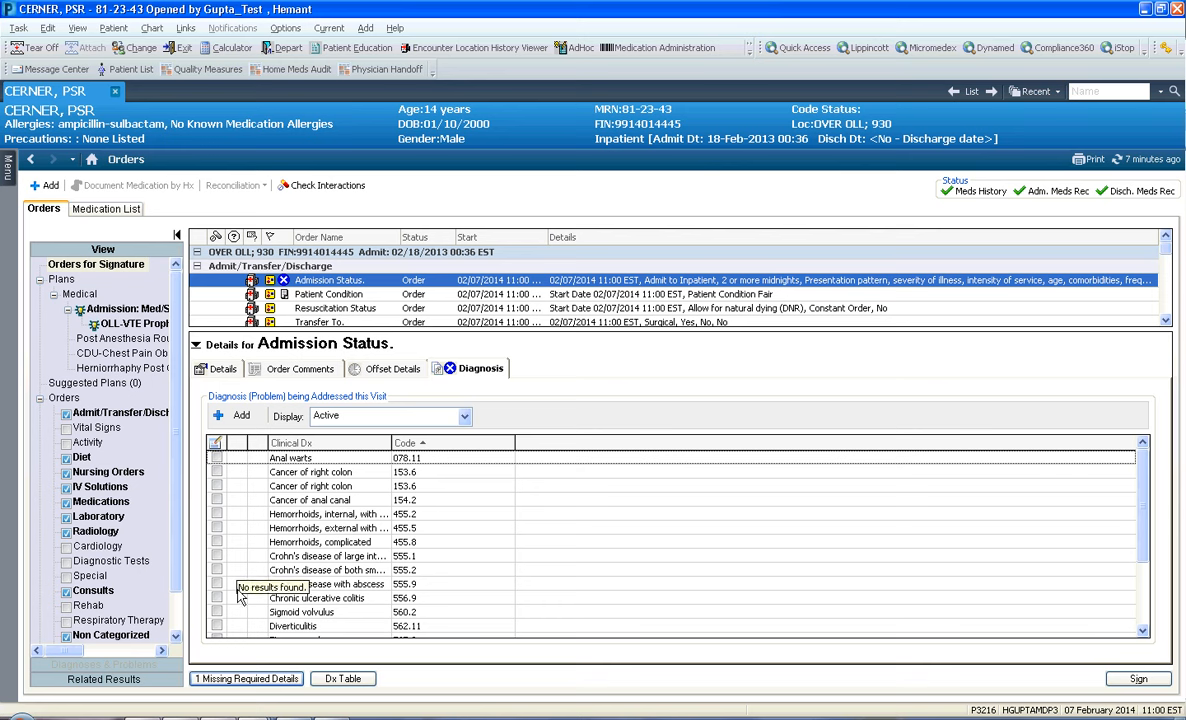
left_click(234, 418)
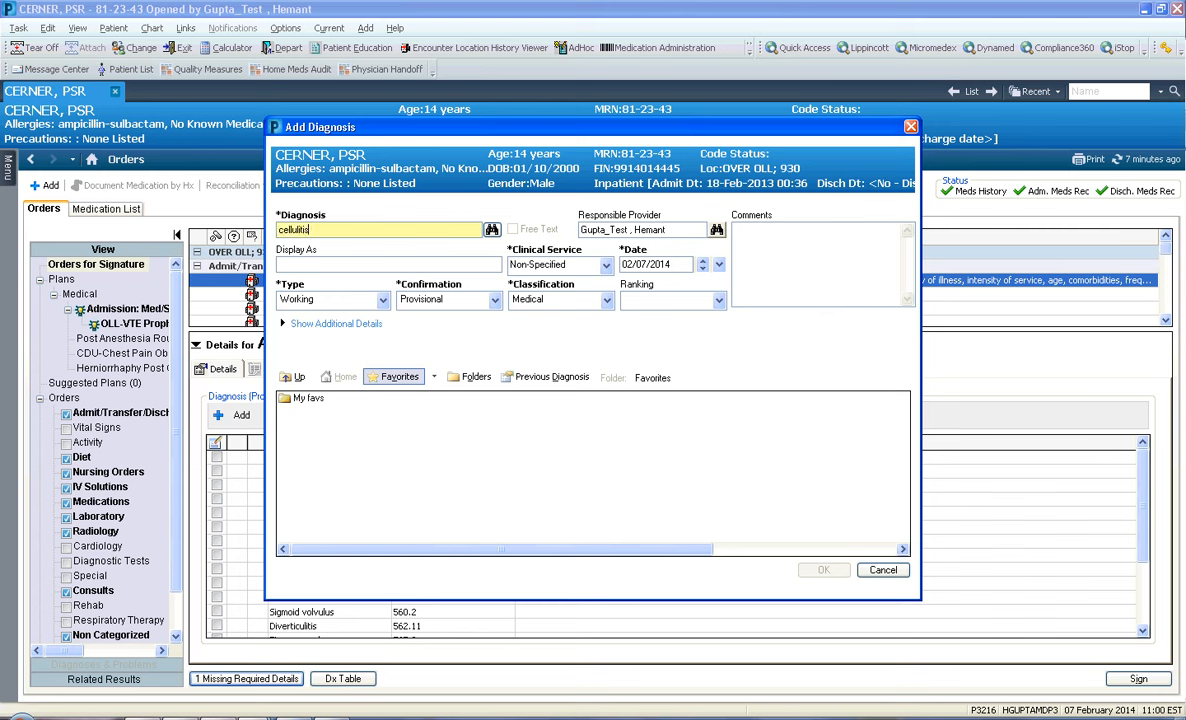
left_click(492, 230)
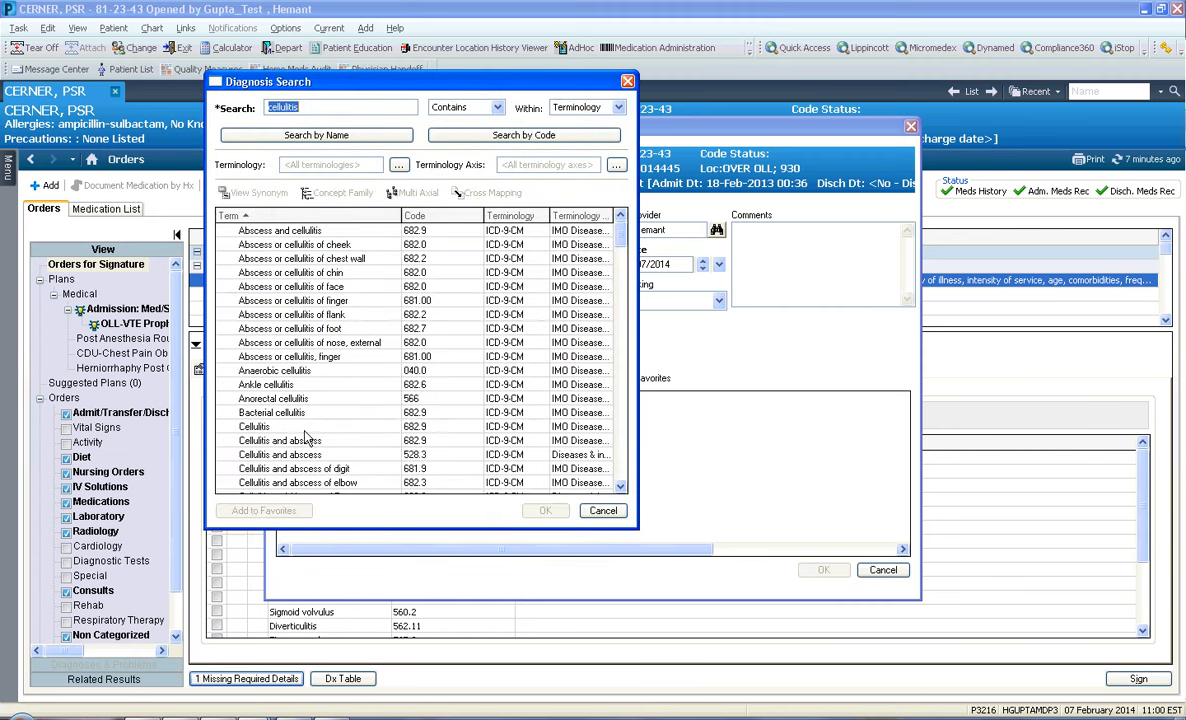
left_click(262, 426)
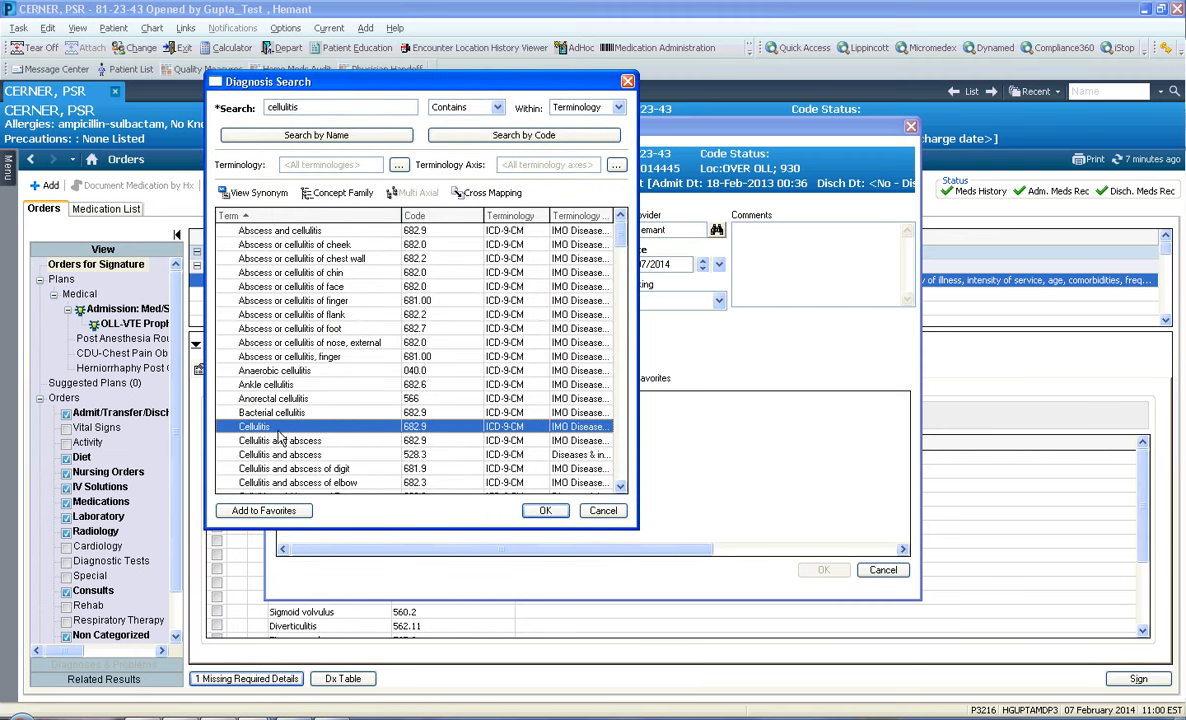
left_click(543, 511)
left_click(826, 570)
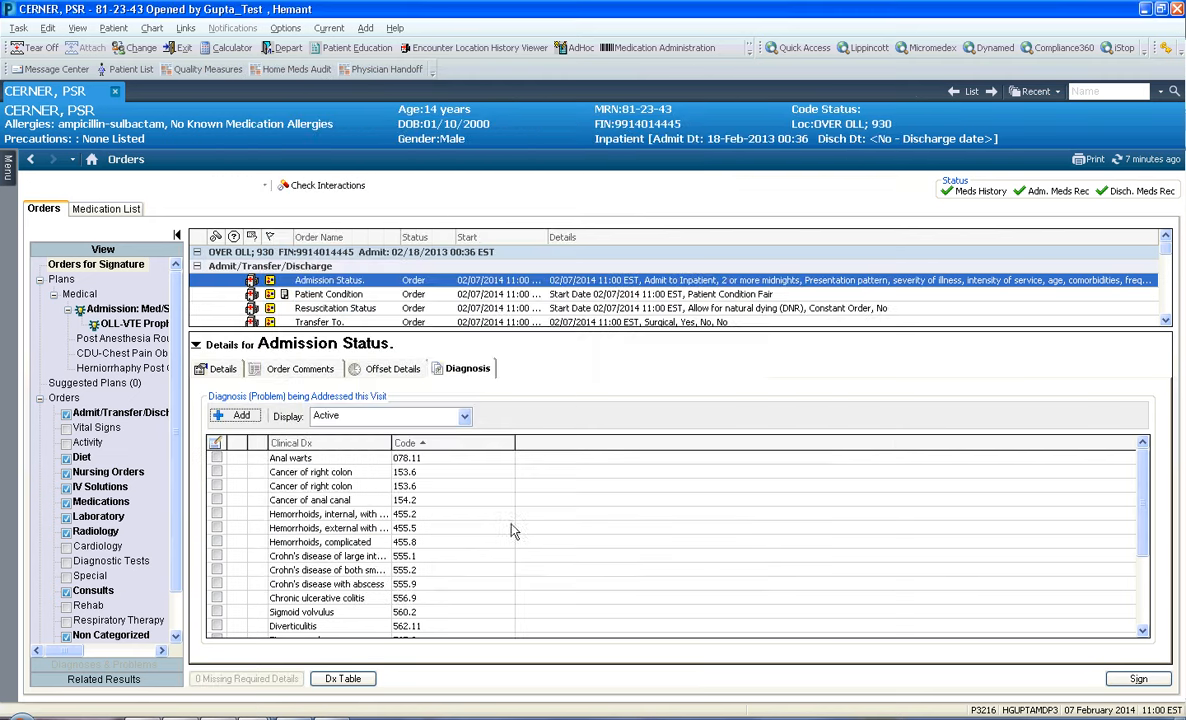
left_click_drag(1140, 550, 1137, 607)
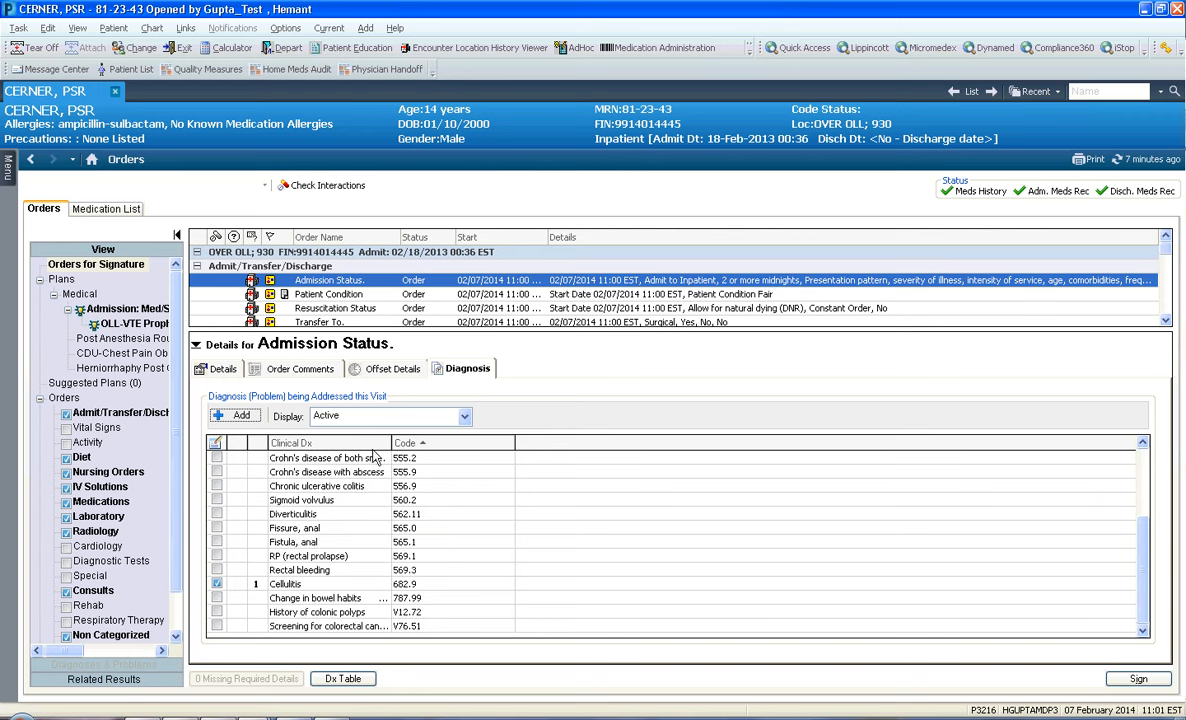
left_click(196, 343)
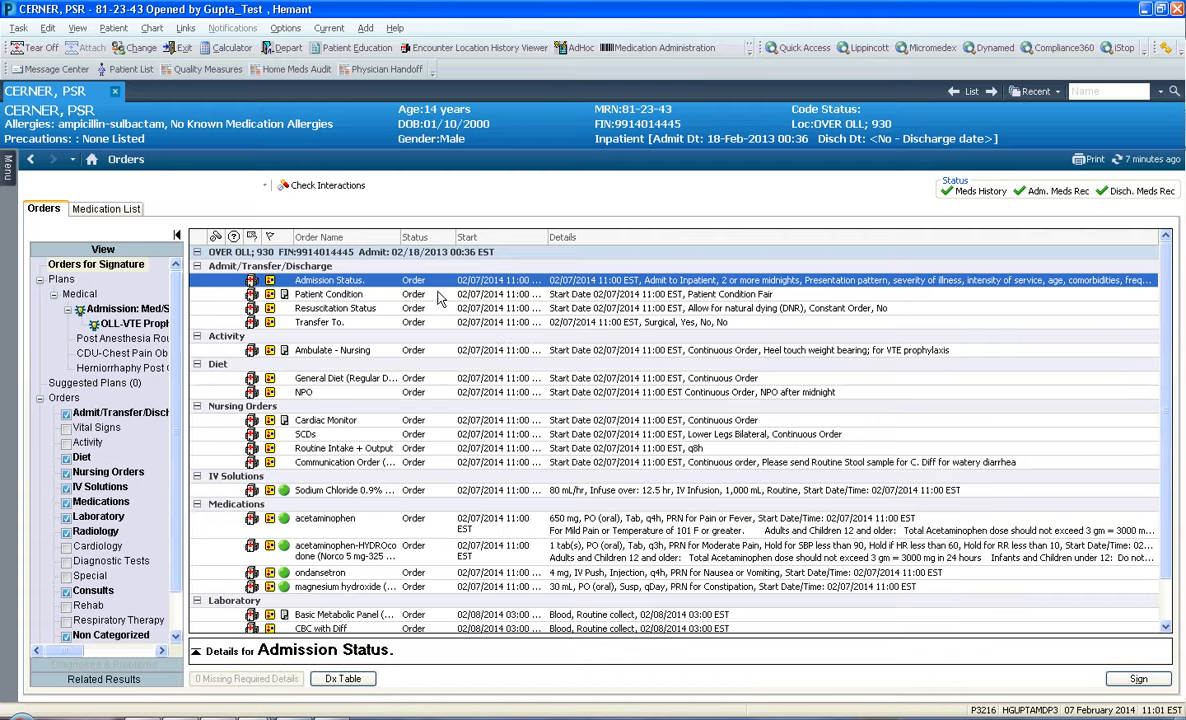
Sign the orders, choosing to order the duplicate-flagged NPO anyway, and refresh the Orders view.
left_click(1128, 679)
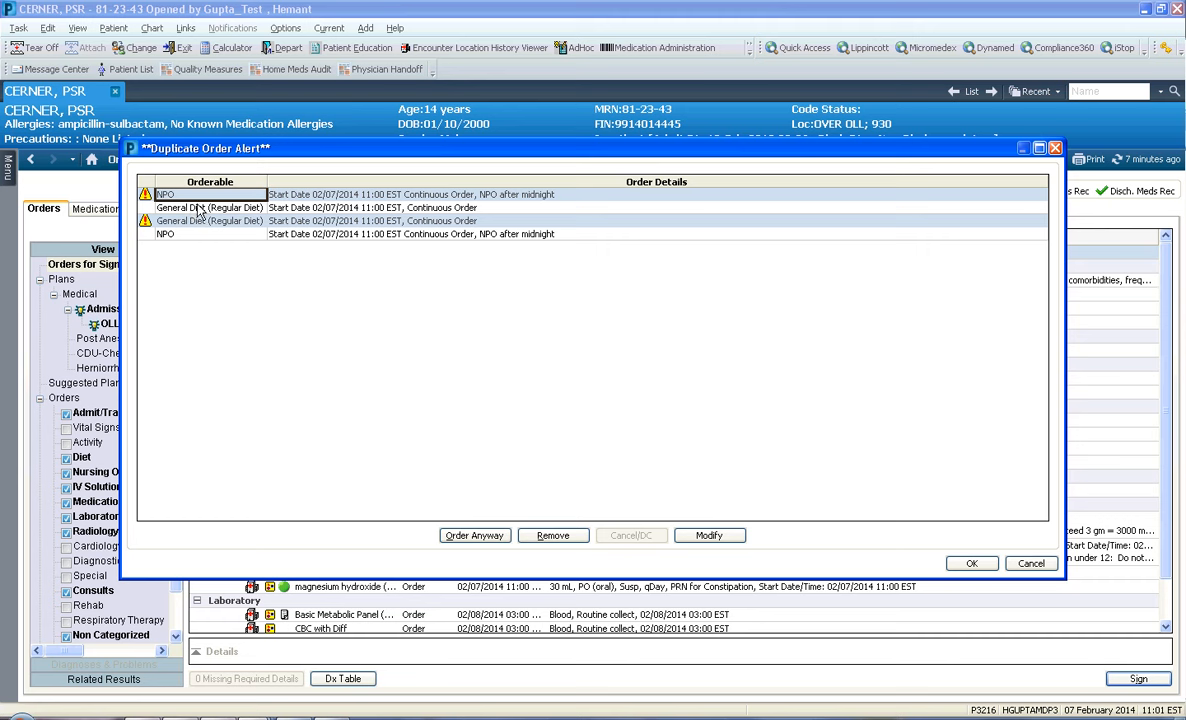
left_click(474, 537)
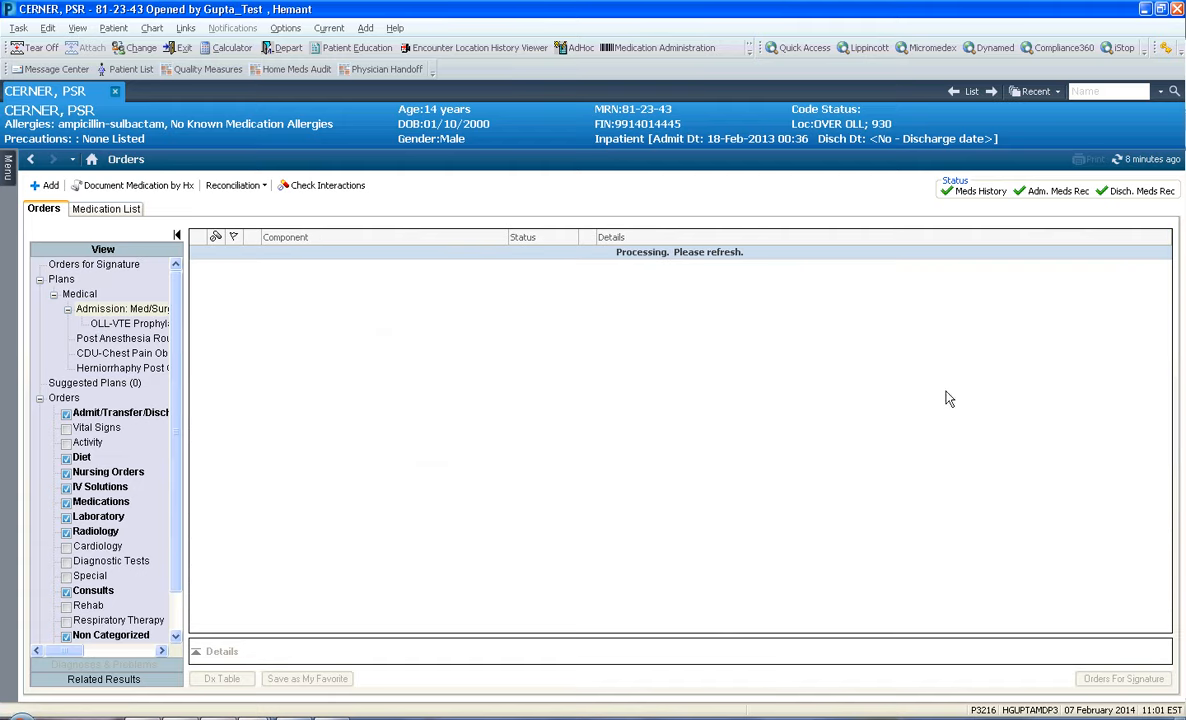
left_click(1158, 162)
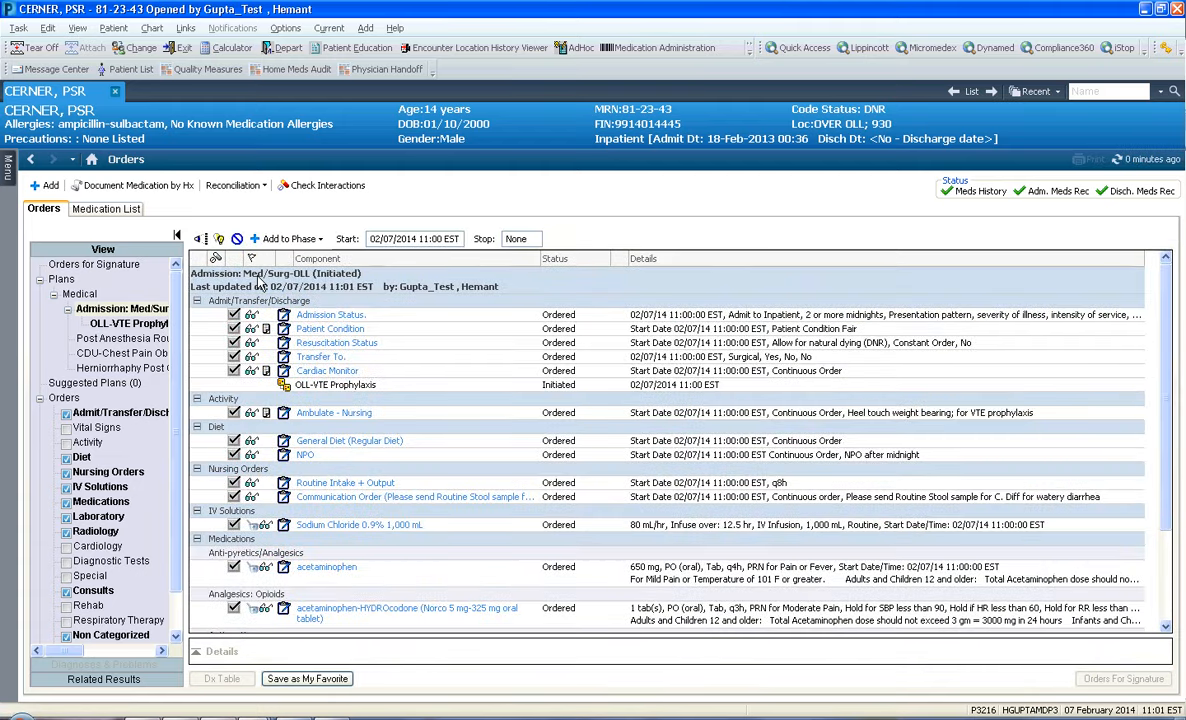
Perform the Admission reconciliation, continuing the home medication furosemide (Lasix 20 mg oral tablet), and sign it.
left_click(233, 185)
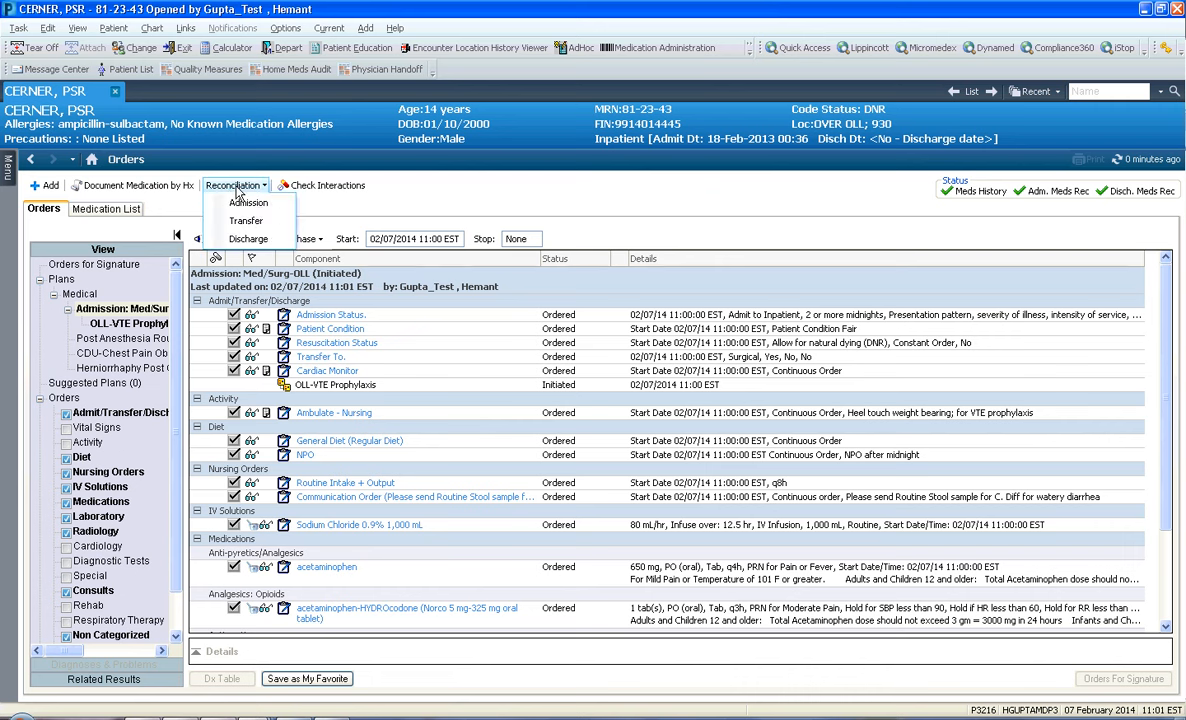
left_click(247, 204)
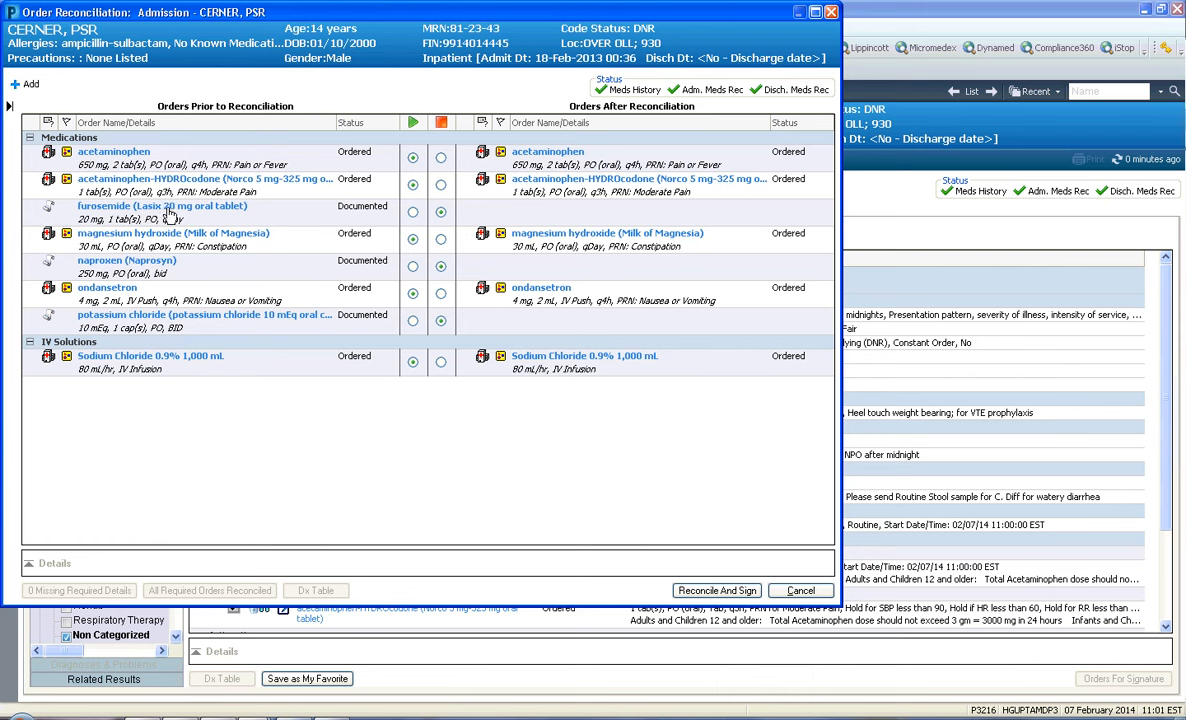
left_click(414, 216)
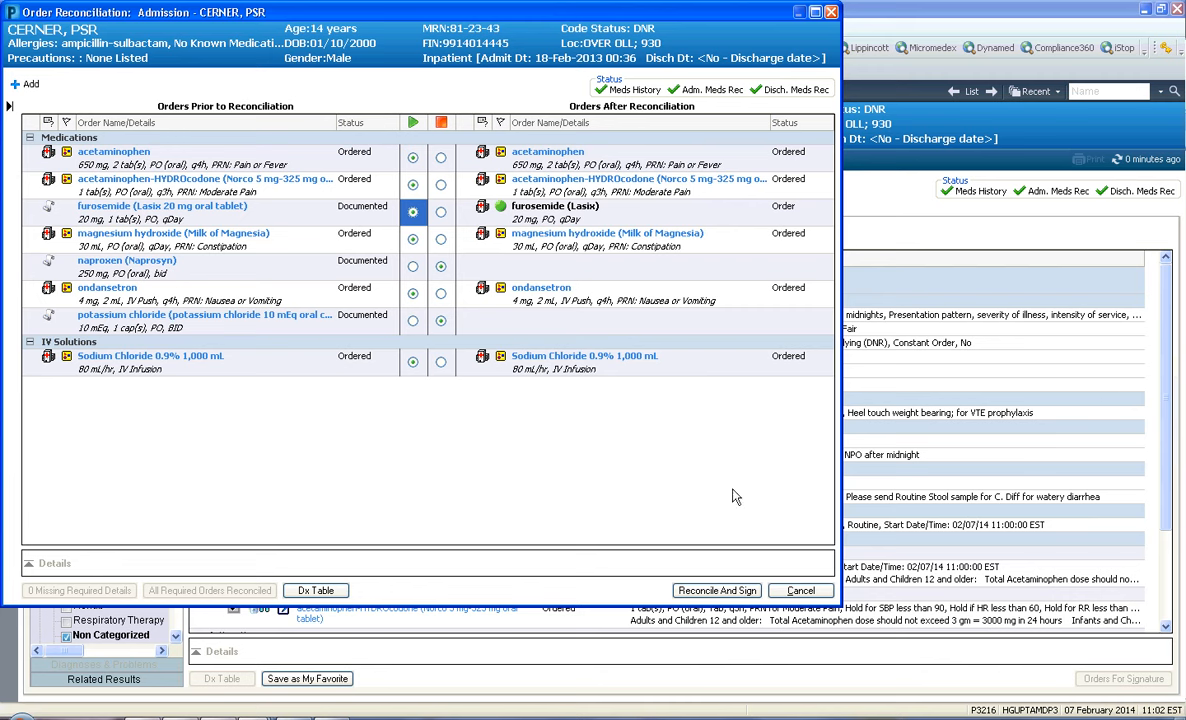
left_click(720, 591)
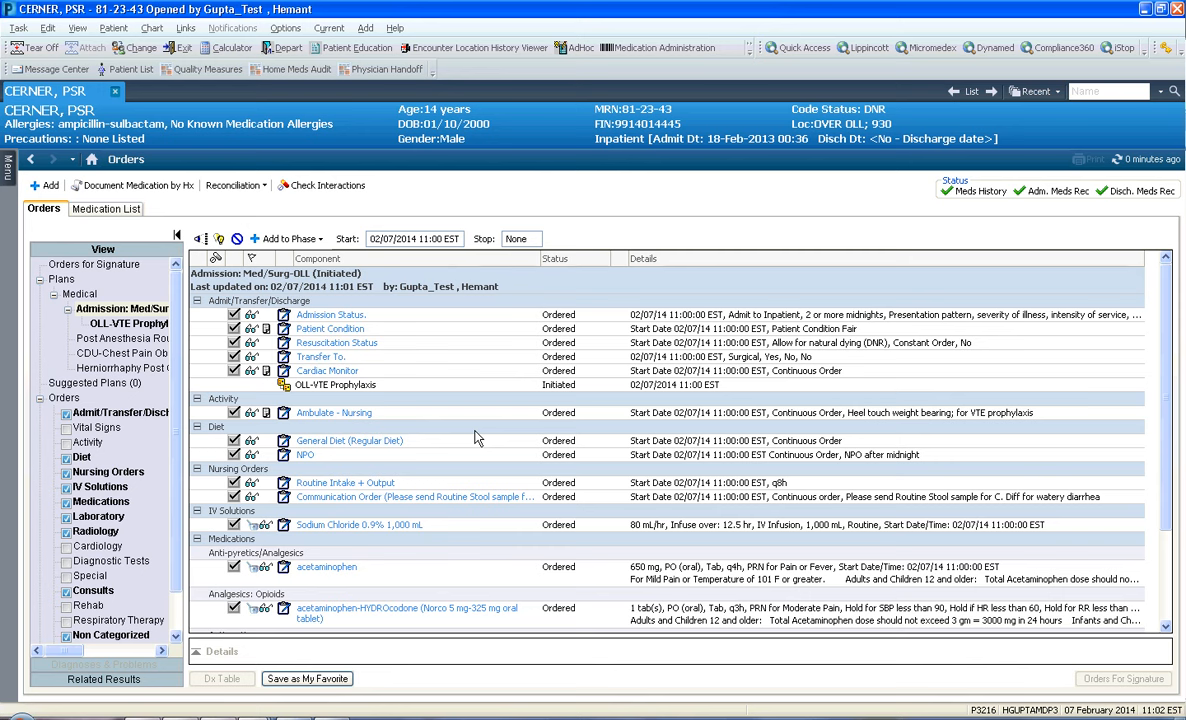
left_click(244, 185)
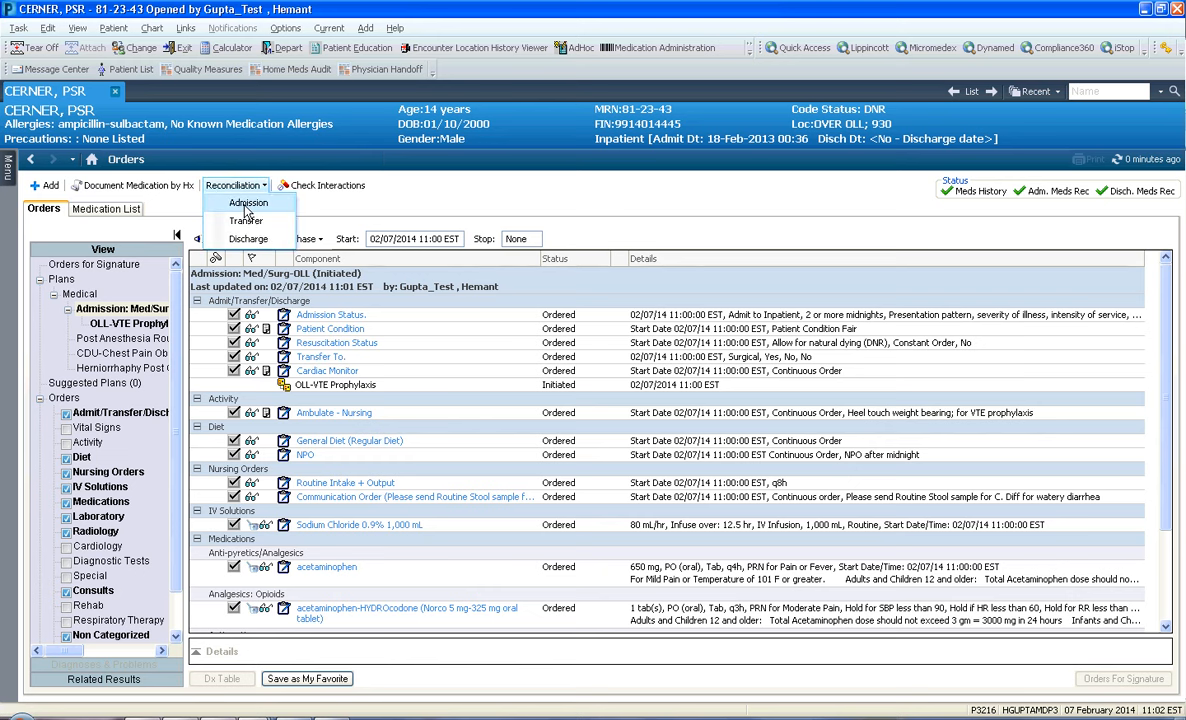
left_click(247, 204)
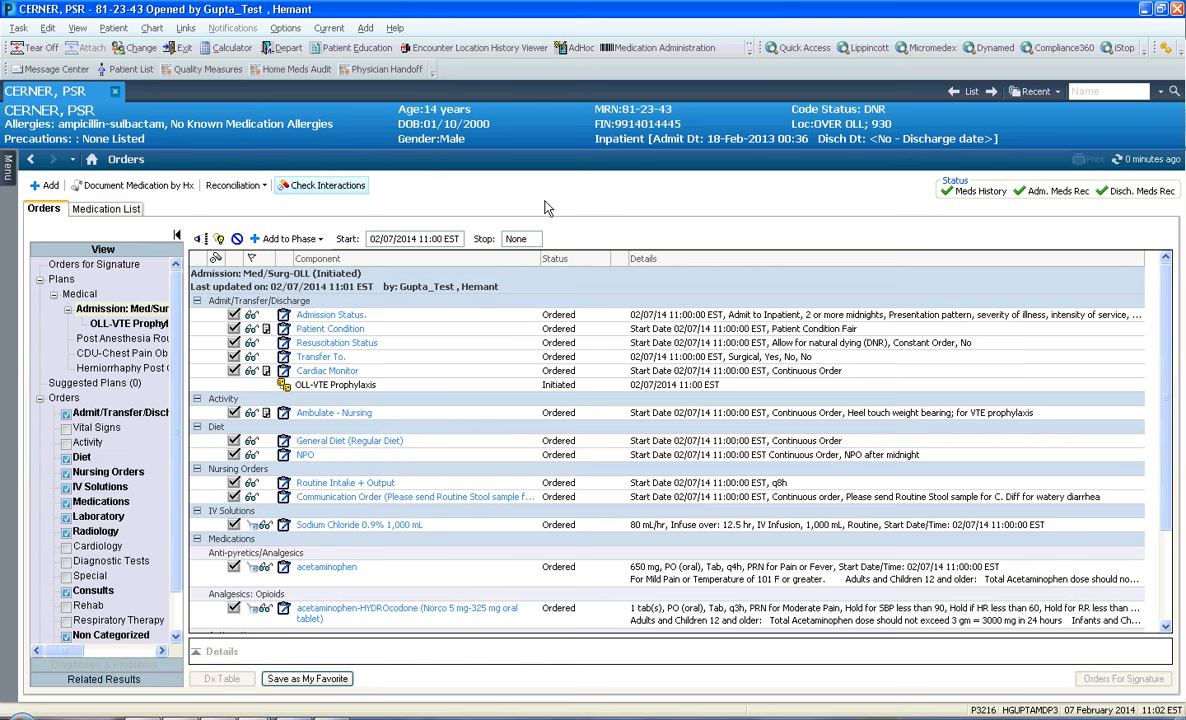